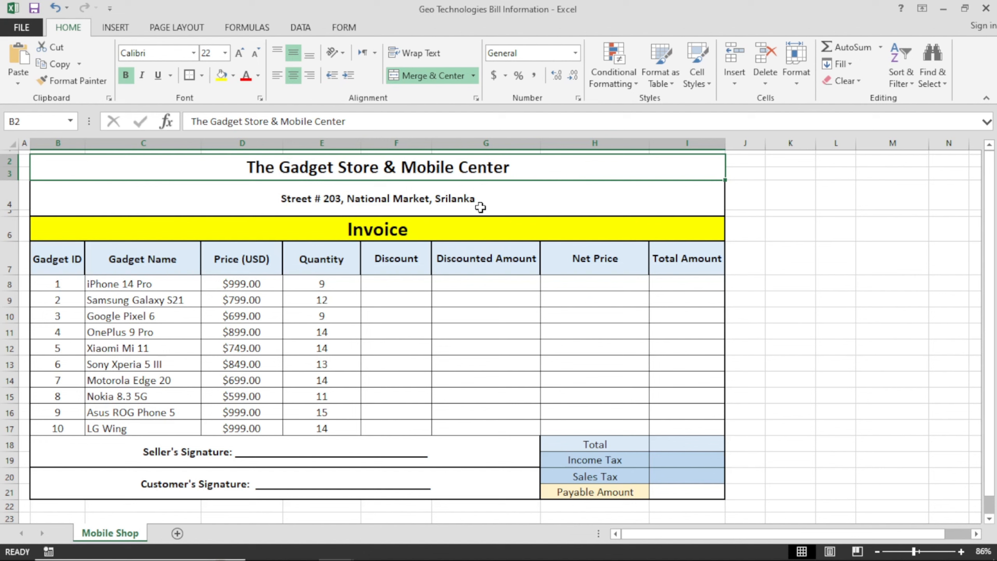
click(329, 210)
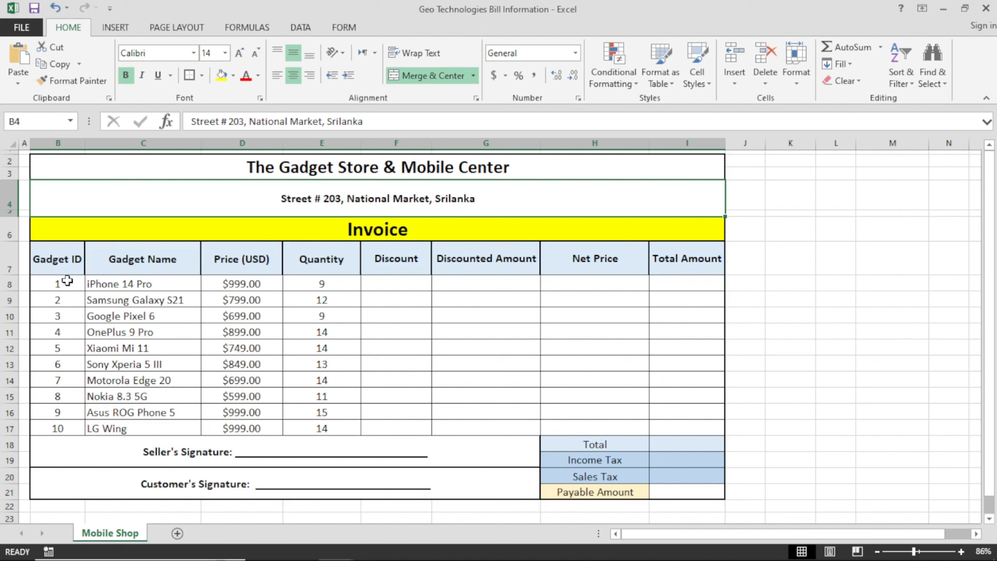
drag(70, 268, 65, 422)
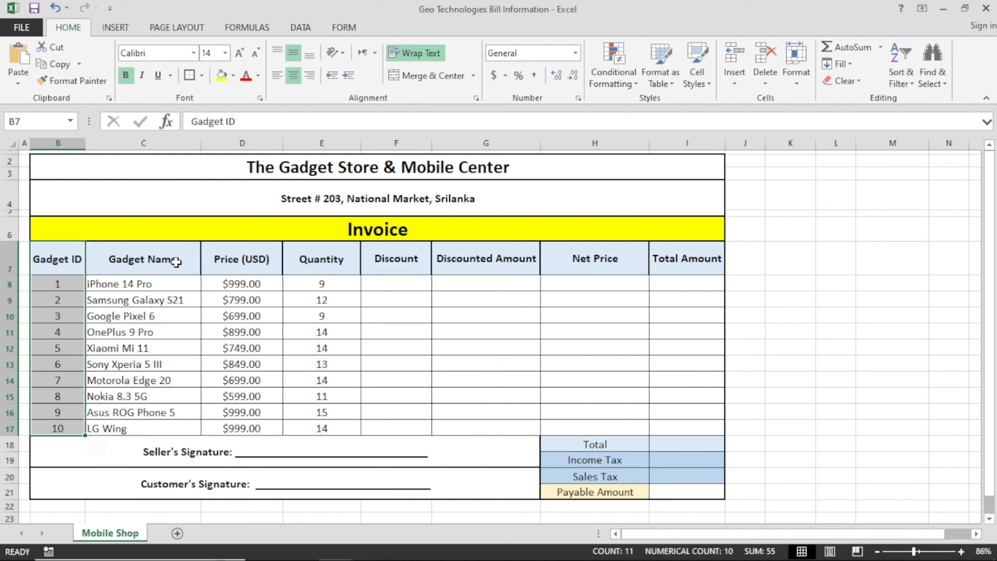
drag(176, 262, 173, 428)
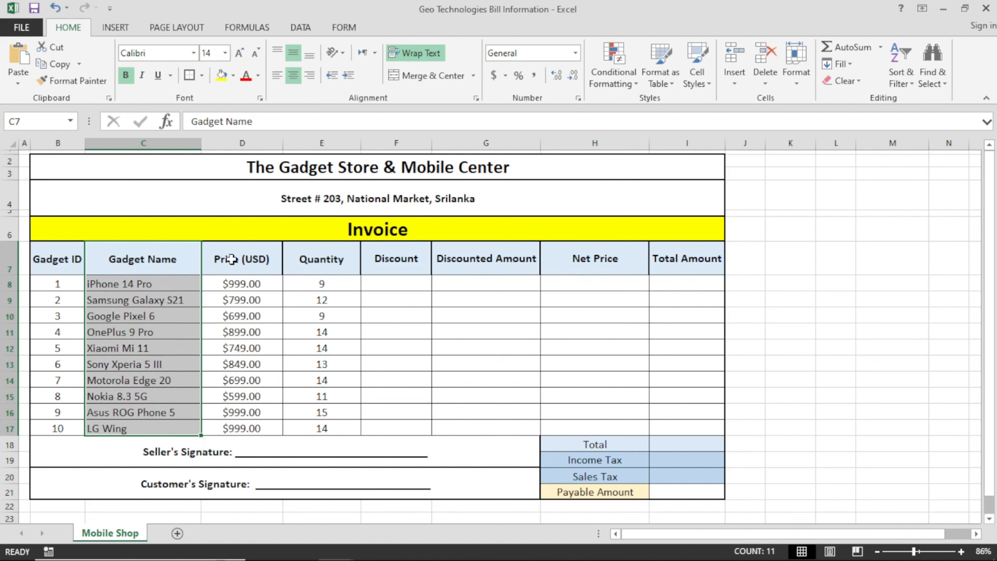
click(265, 282)
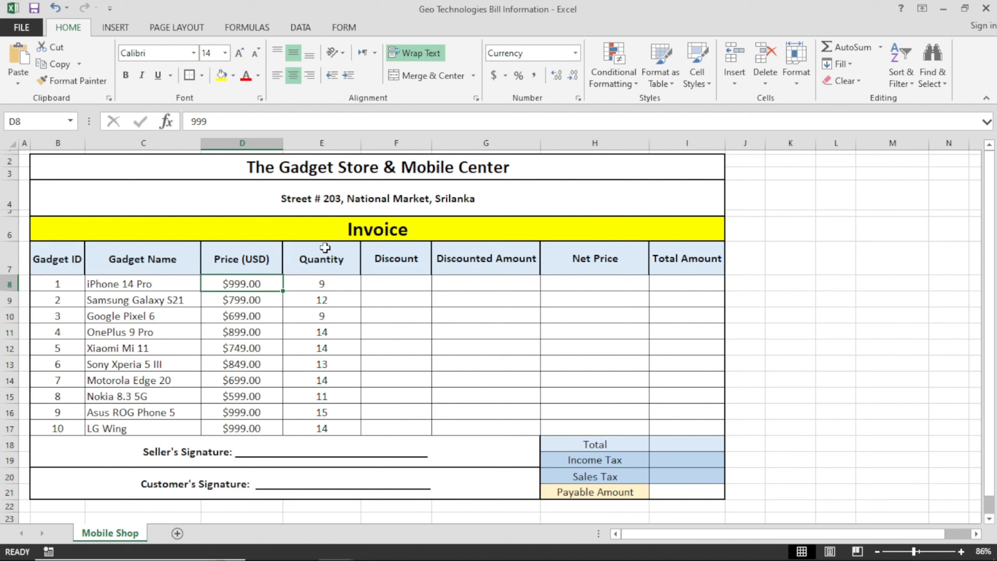
click(340, 283)
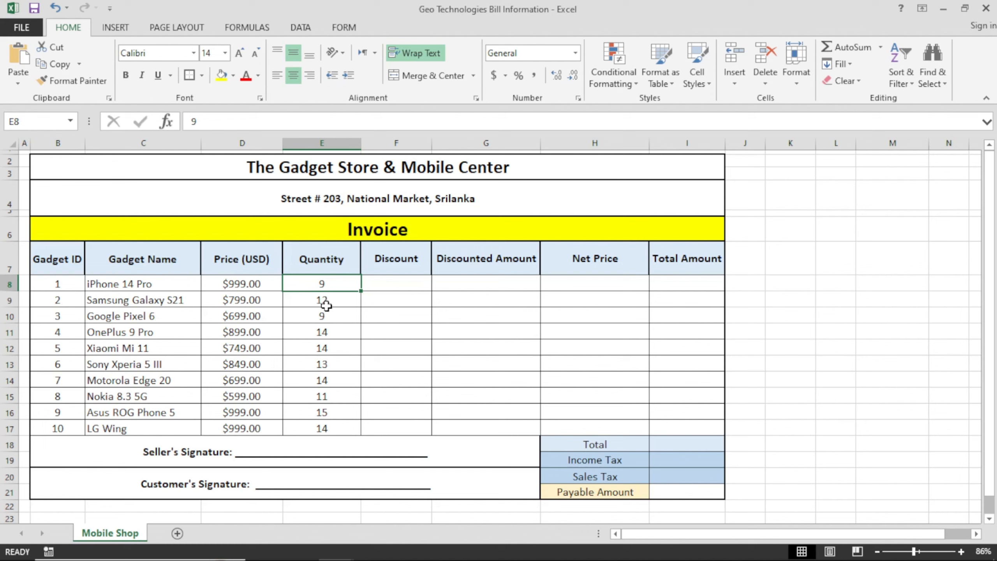
Format the Discount cells F8:F17 for all ten gadgets with the Percentage number format.
click(391, 286)
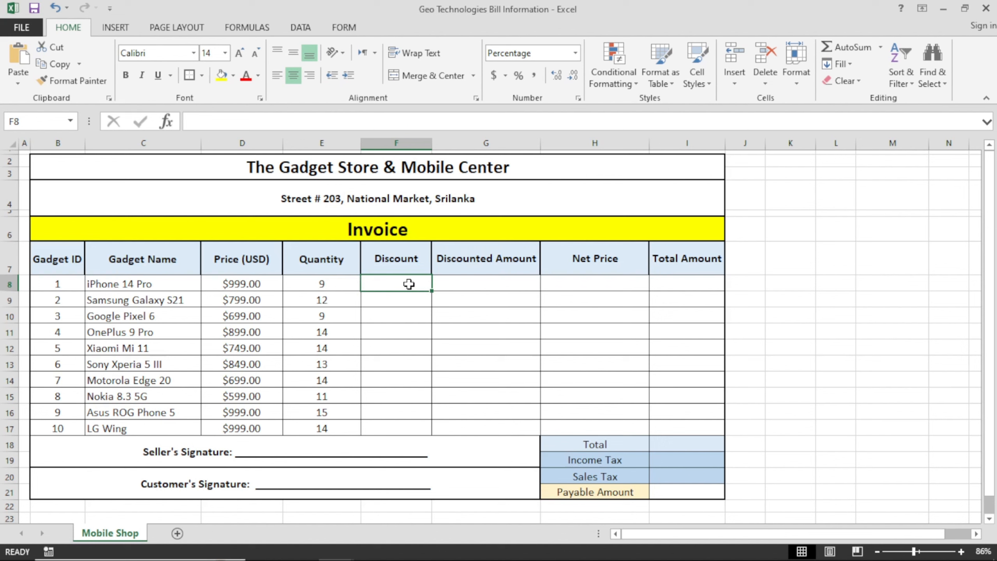
drag(409, 284, 413, 429)
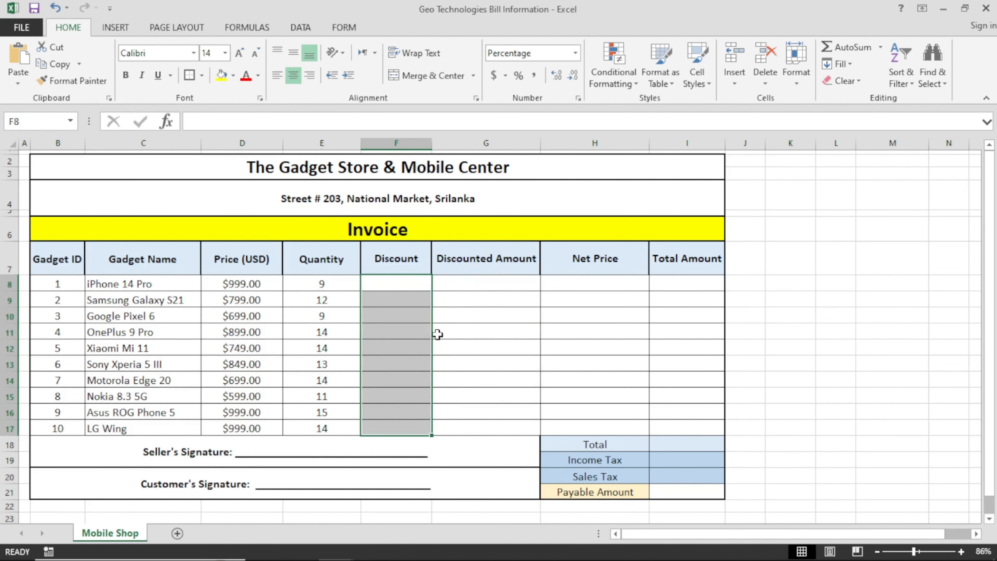
click(575, 53)
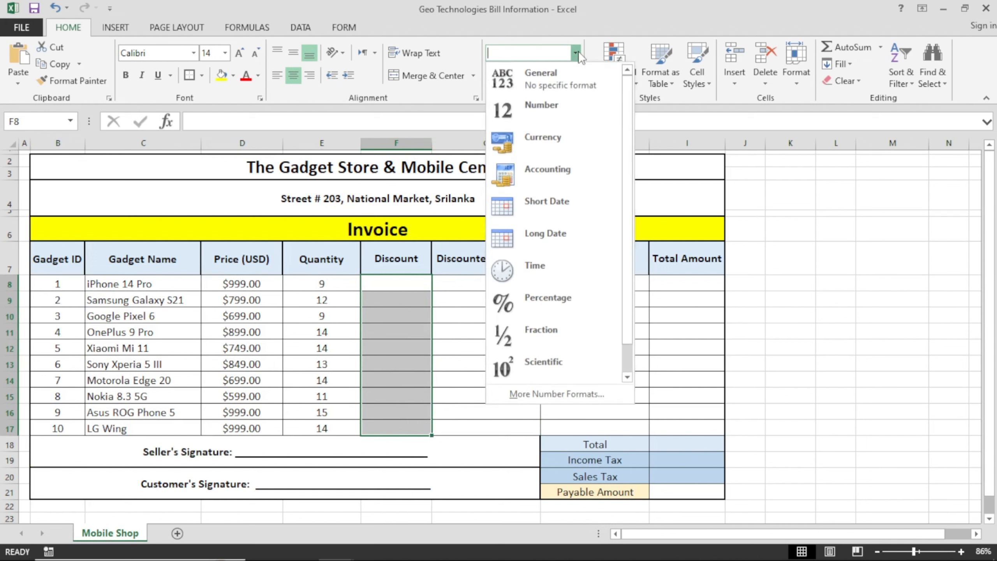
click(561, 302)
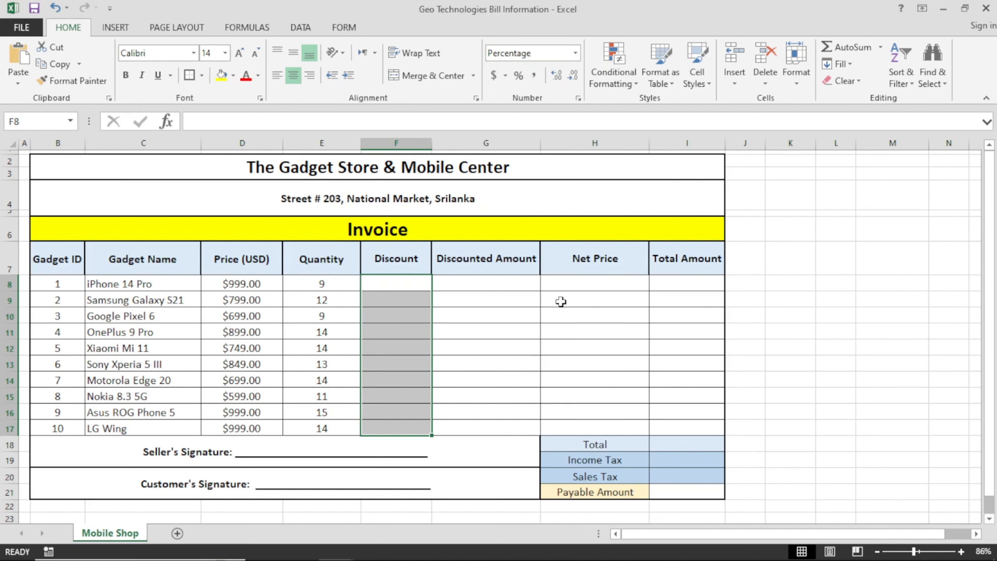
Enter discounts of 12%, 15%, 11%, 8% and 11% for the first five gadgets in F8:F12.
click(408, 285)
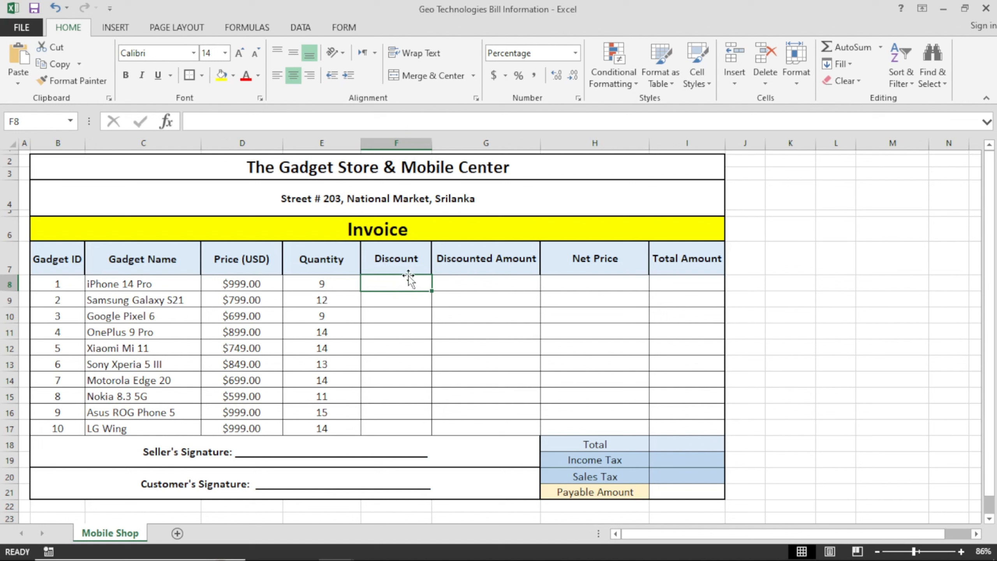
text(12)
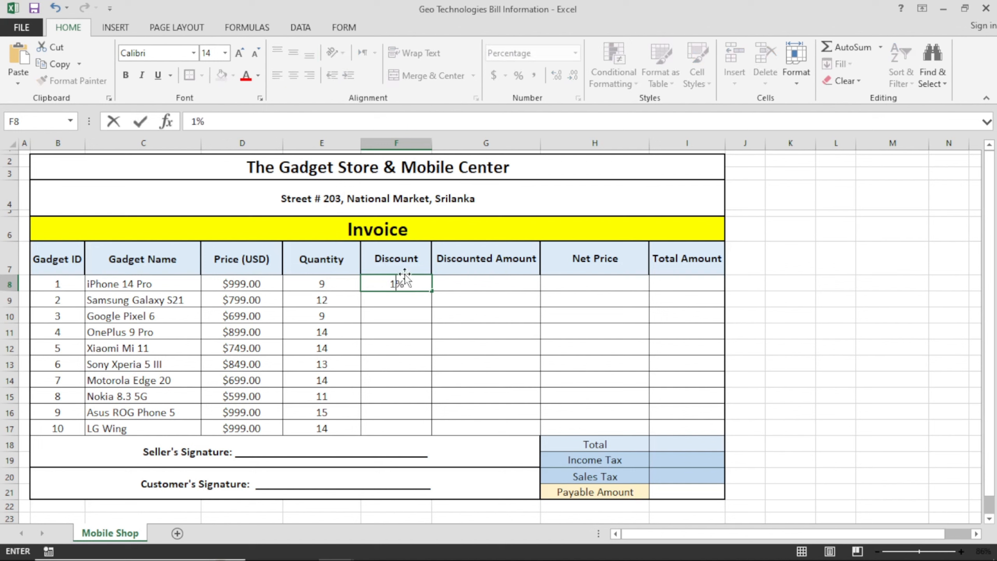
key(Return)
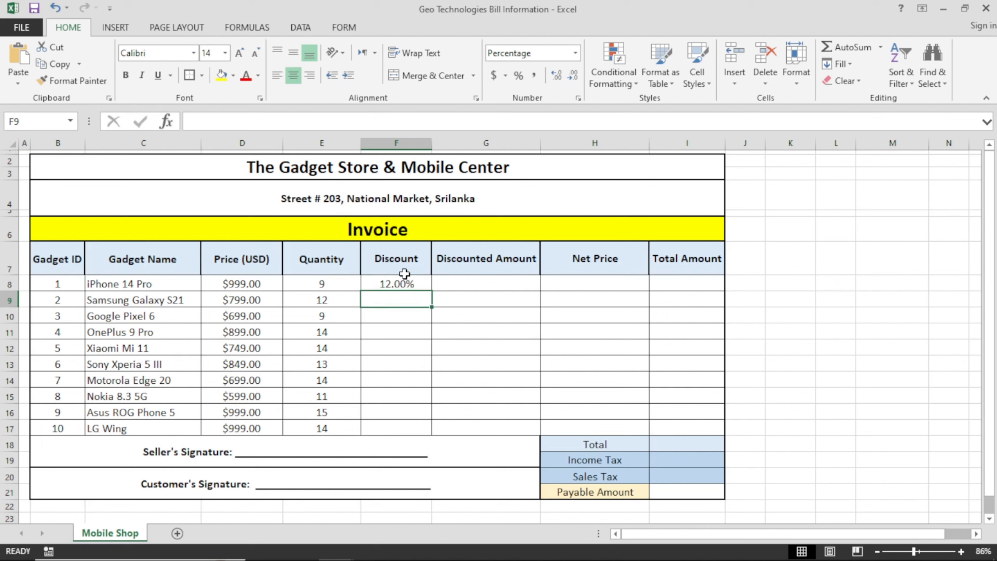
text(15)
key(Return)
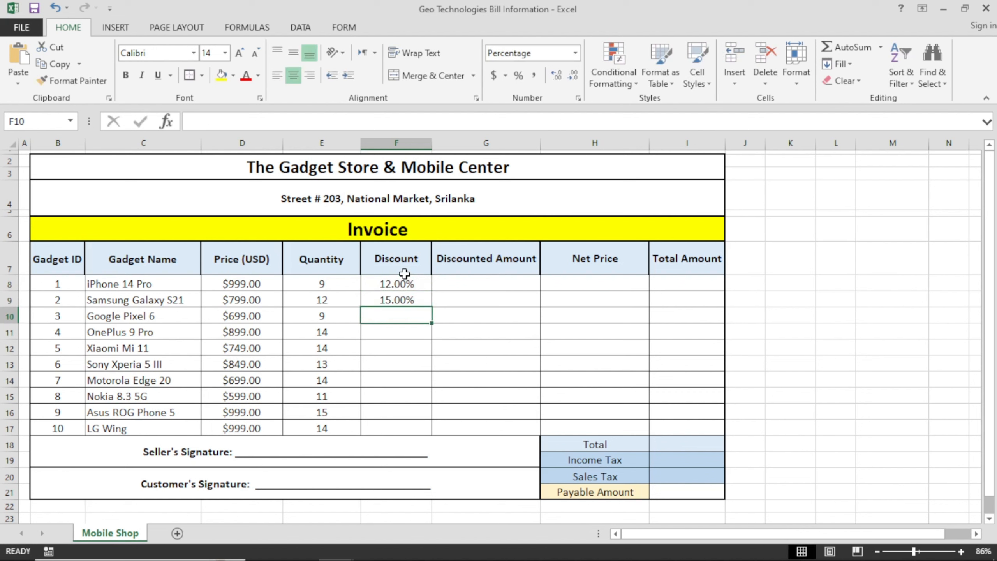
text(11)
key(Return)
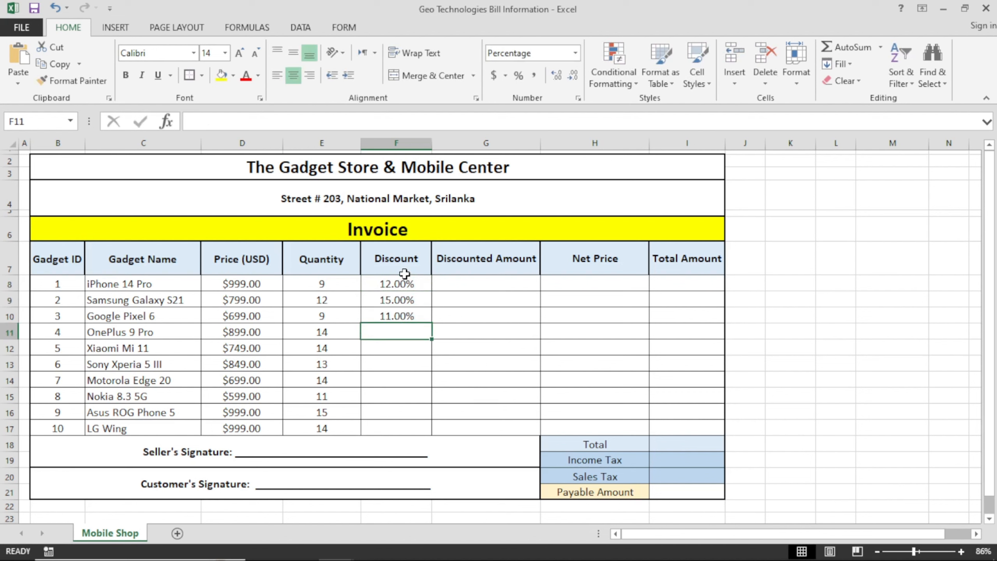
text(8)
key(Return)
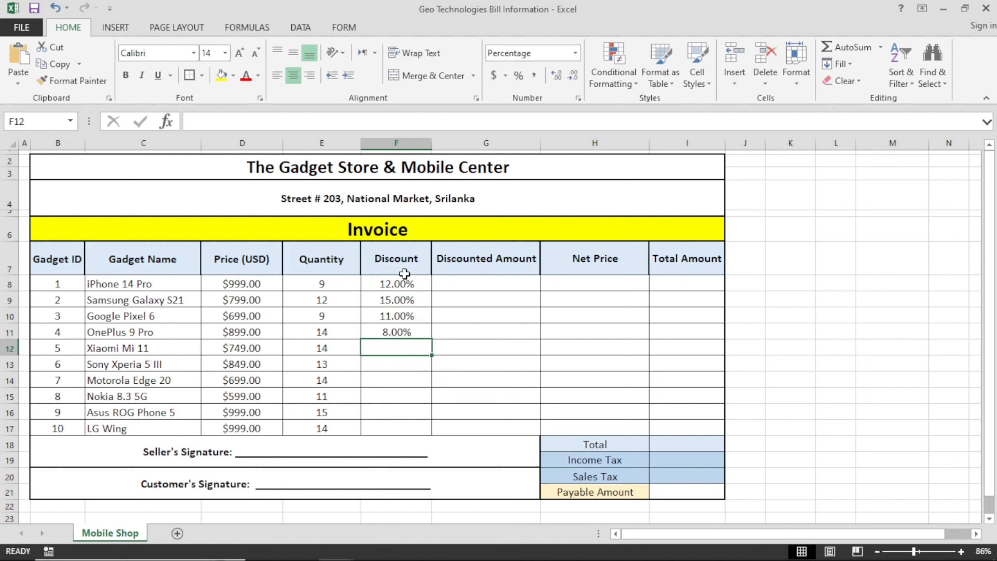
text(11)
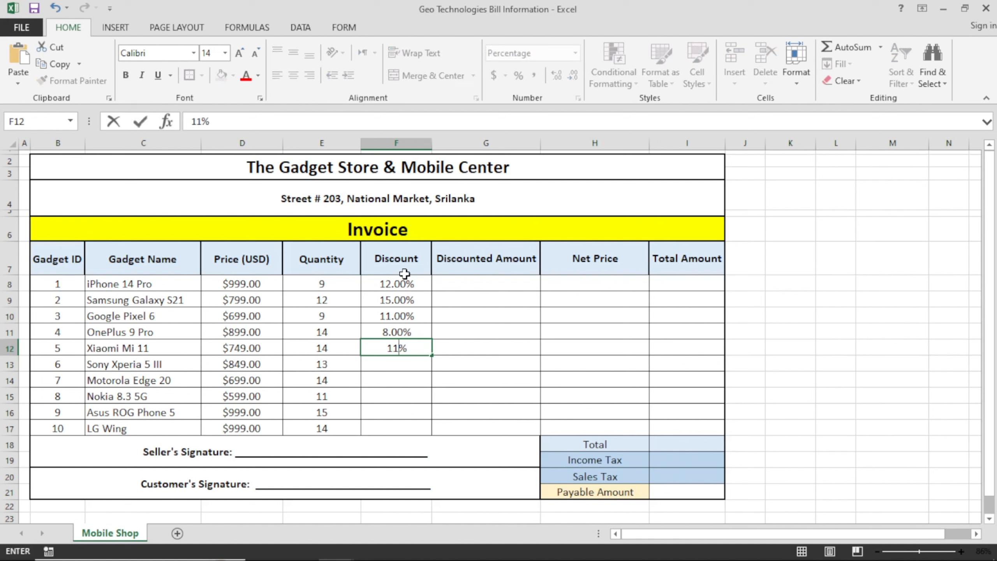
key(Return)
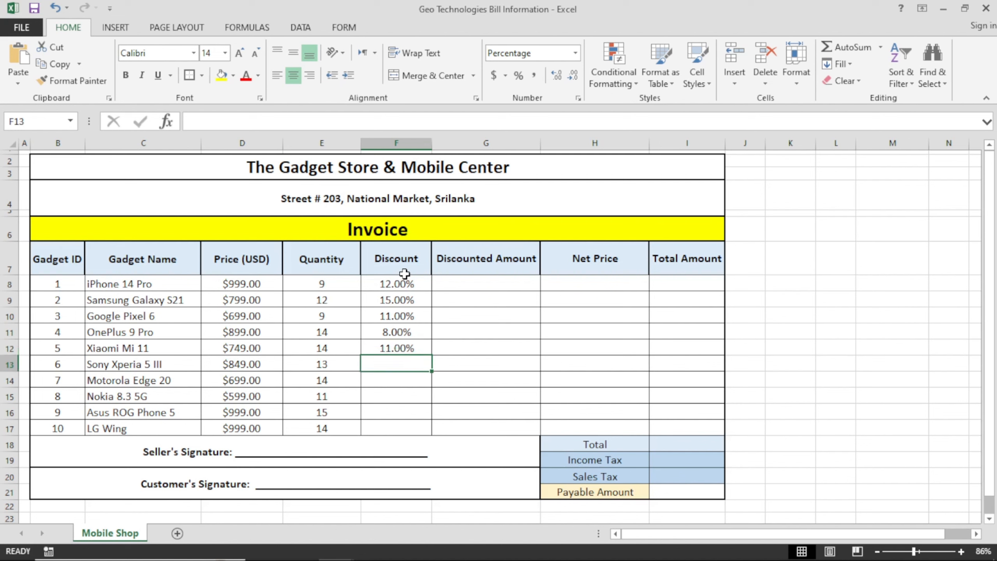
Enter discounts of 8%, 7%, 16%, 18% and 22% for the remaining five gadgets in F13:F17.
text(8)
key(Return)
text(7)
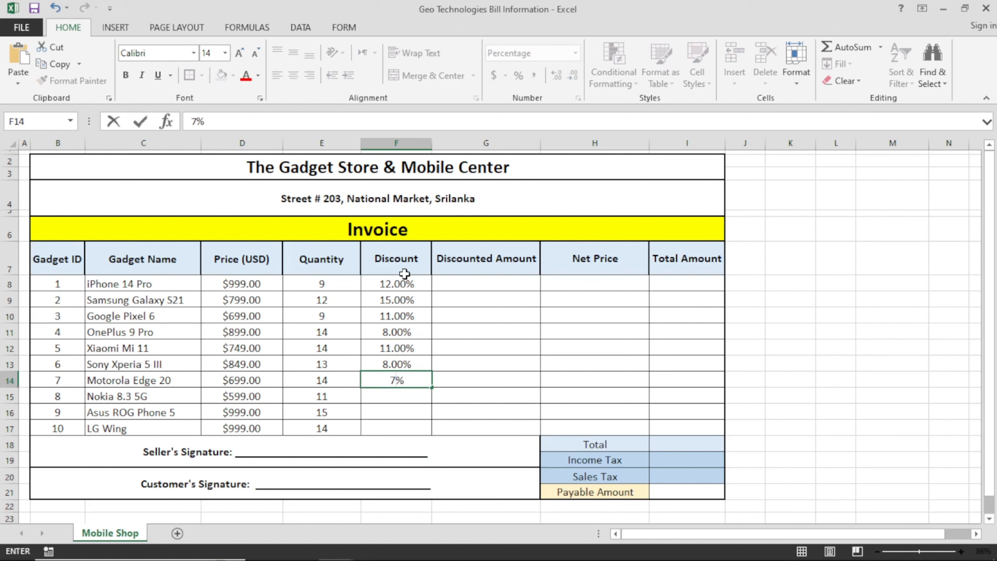
key(Return)
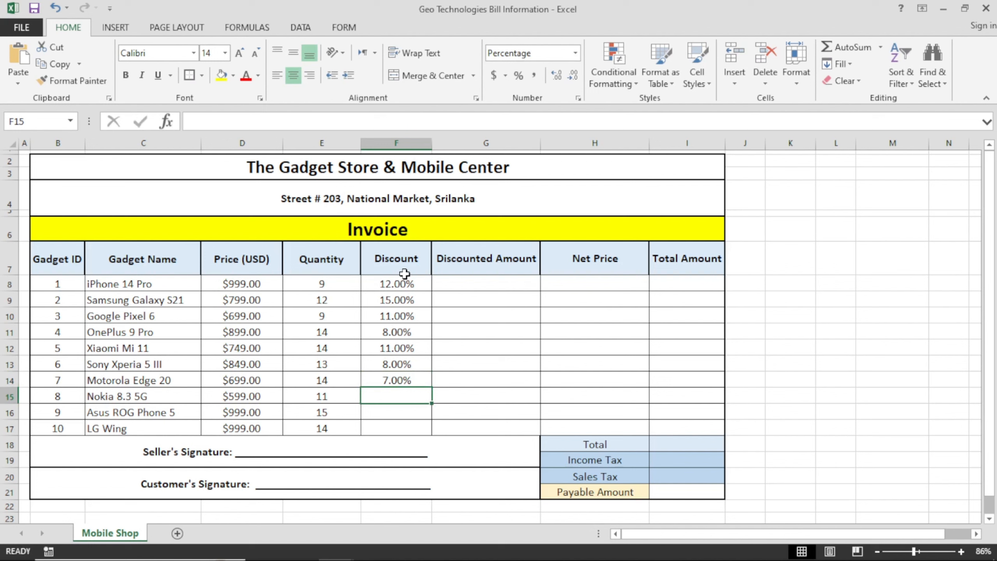
text(16)
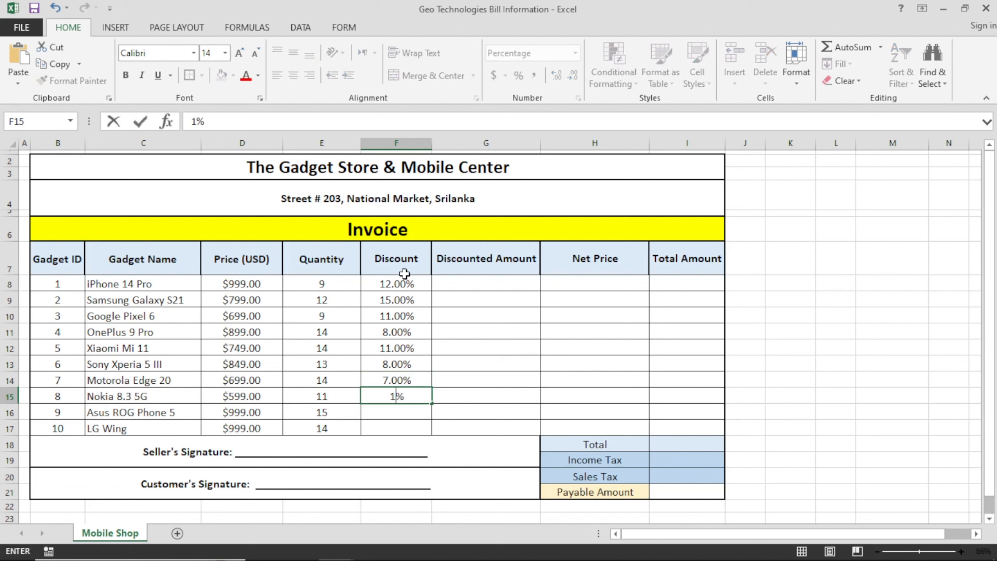
key(Return)
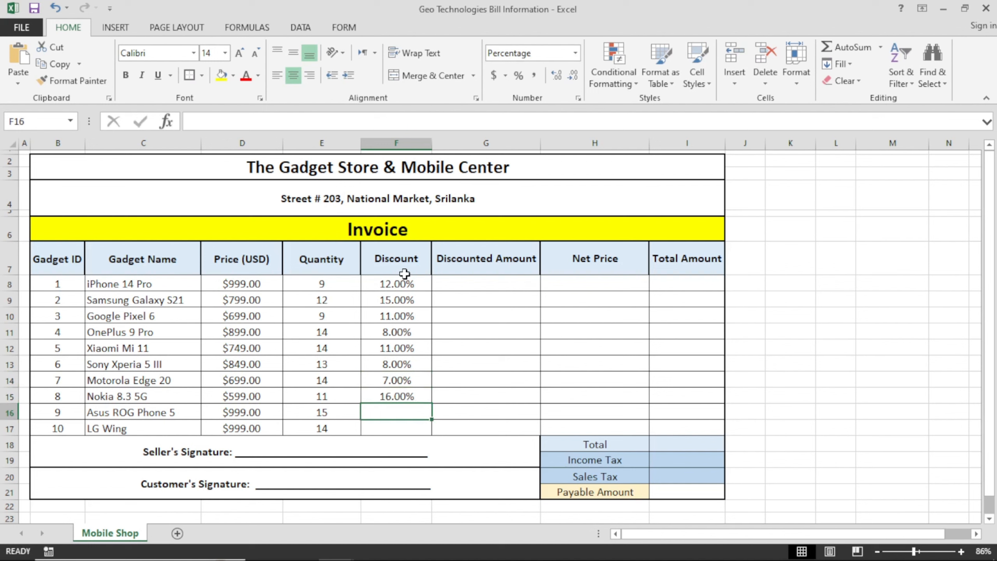
text(18)
key(Return)
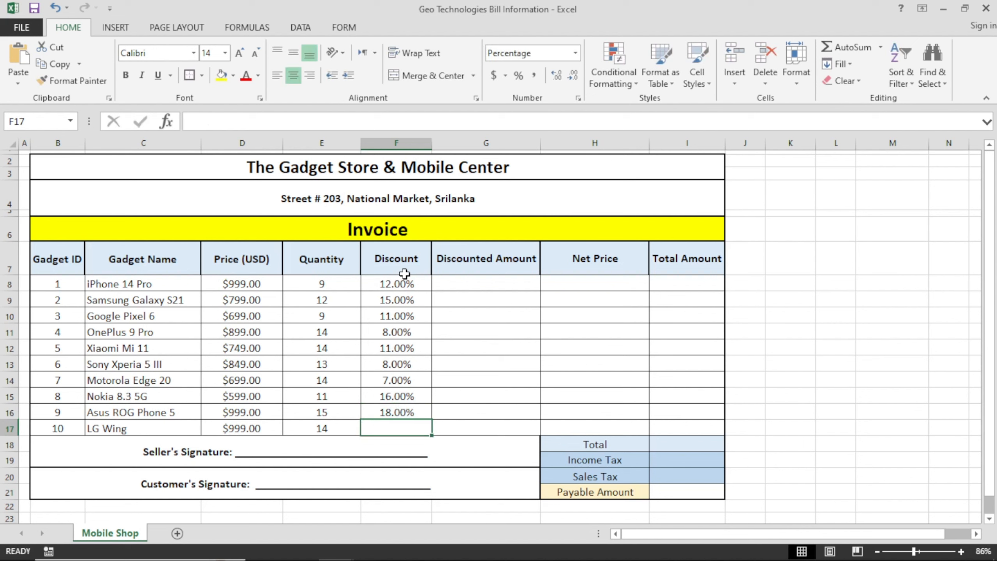
text(22)
key(Return)
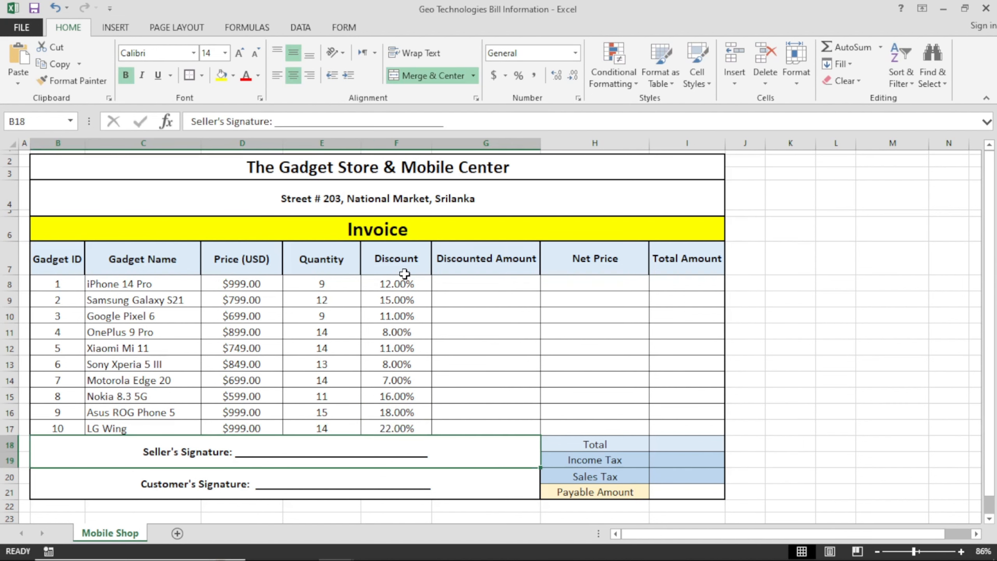
drag(418, 282, 401, 424)
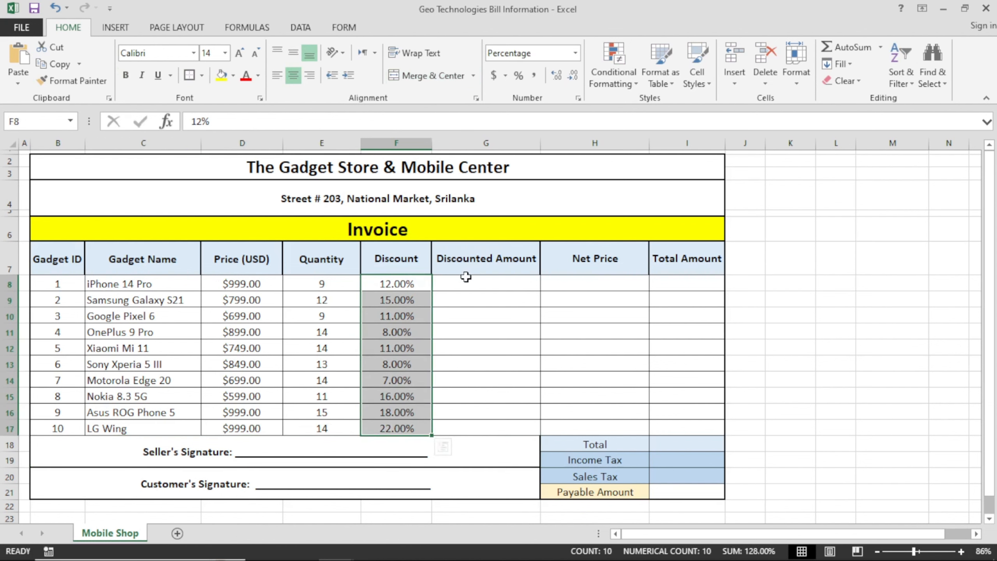
Calculate the Discounted Amount in G8 with the formula =D8*F8 and fill it down through G17.
click(454, 283)
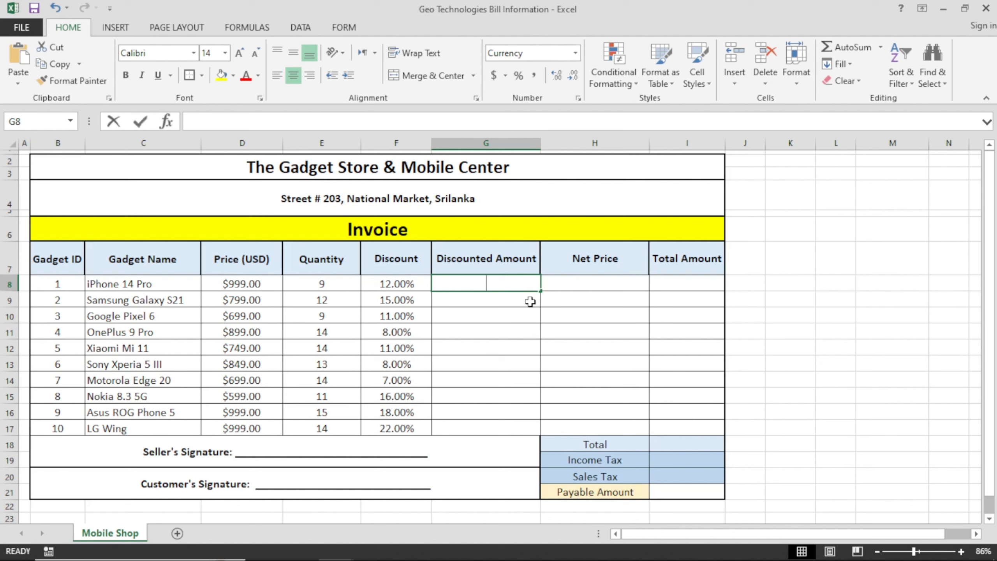
text(=)
click(271, 284)
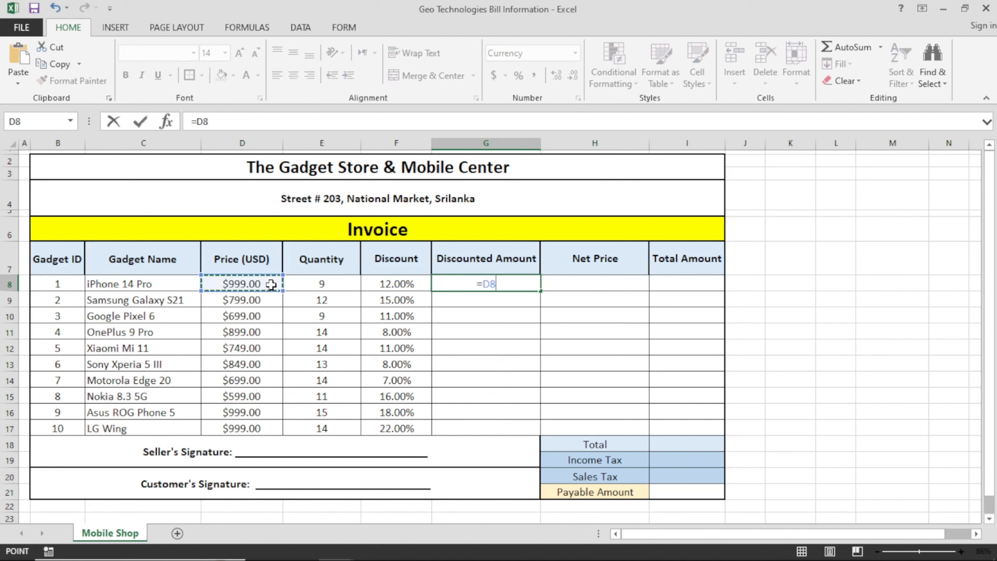
text(*)
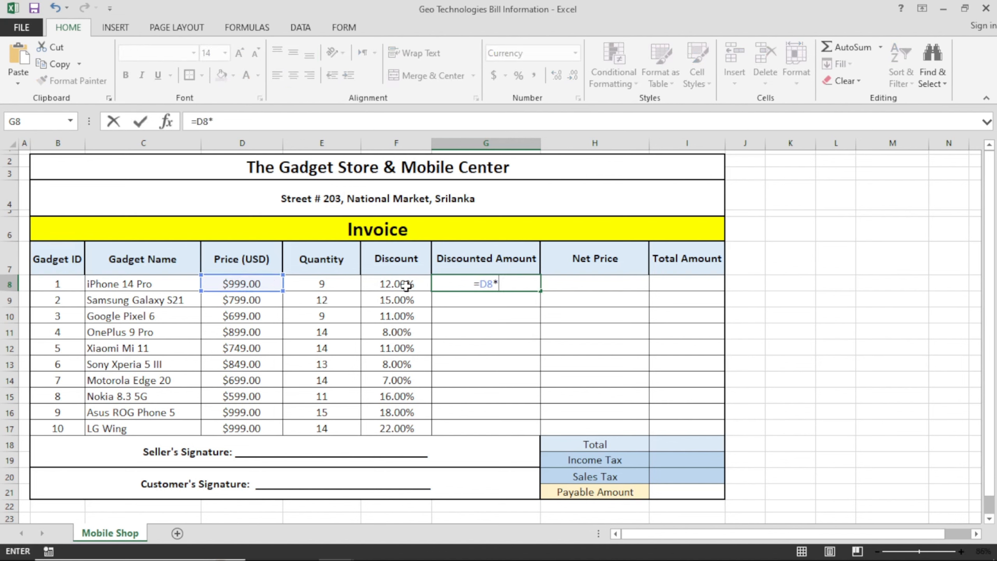
click(405, 284)
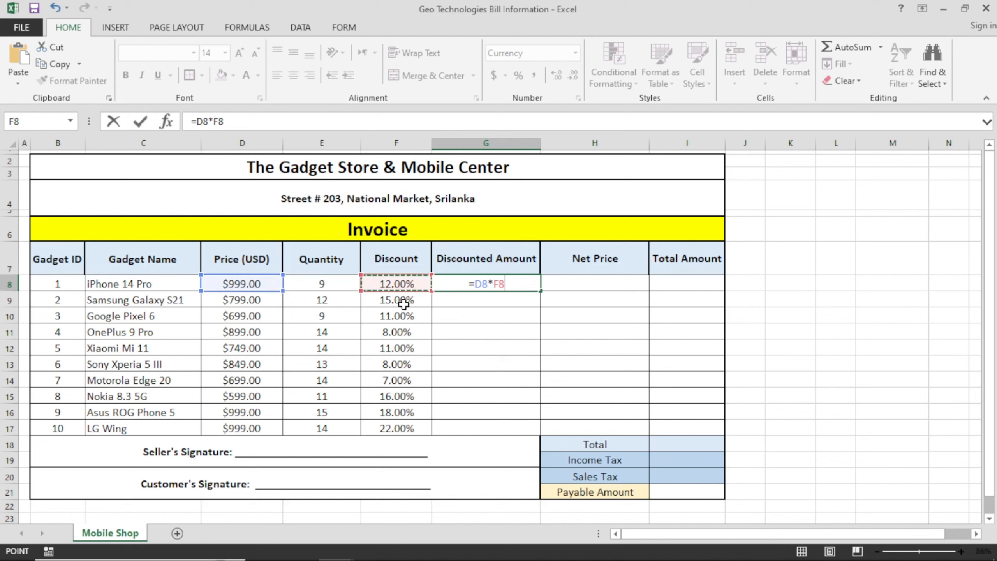
key(Return)
click(507, 284)
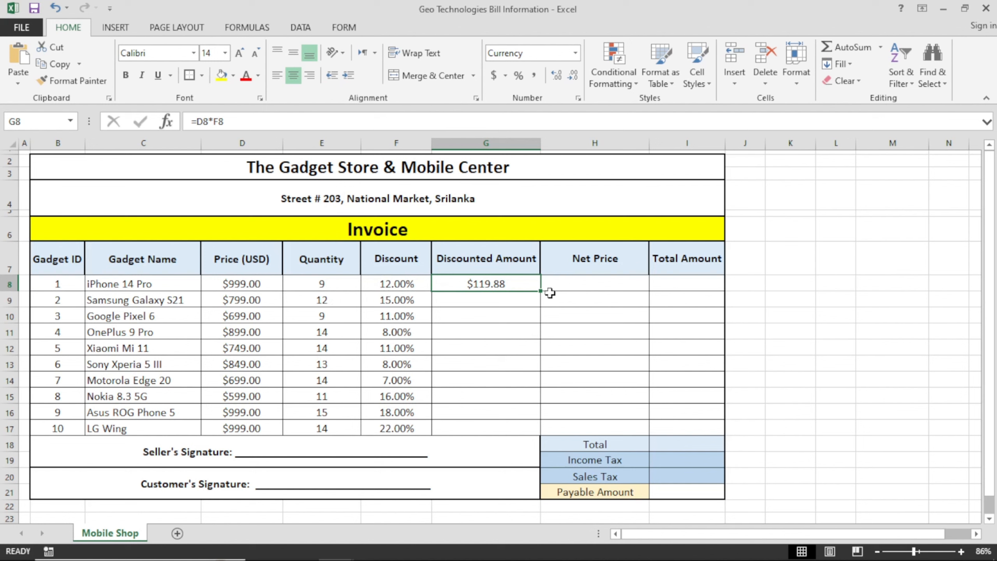
drag(542, 293, 534, 432)
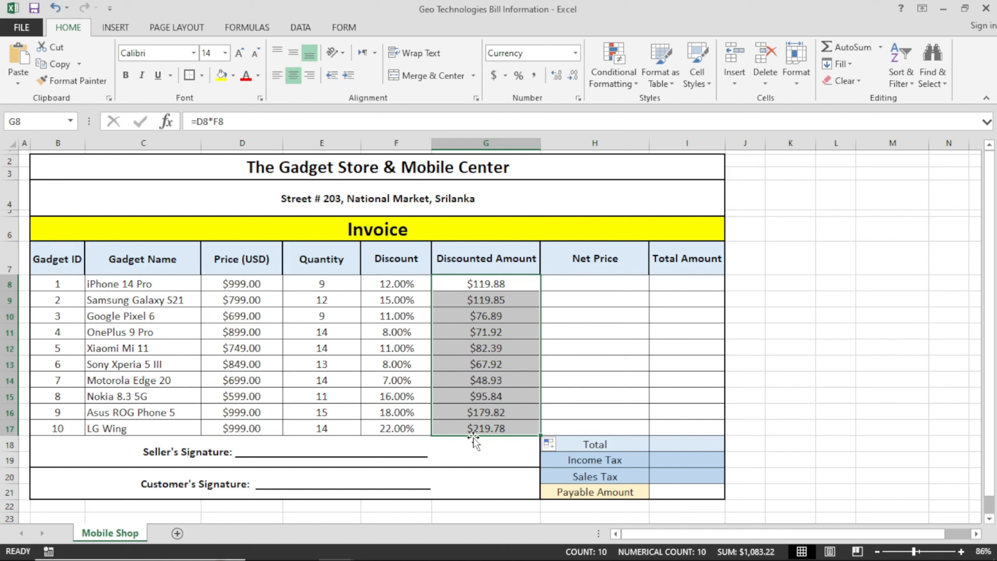
Calculate the iPhone 14 Pro's Net Price in H8 by subtracting the discounted amount from the price with =D8-G8.
click(577, 285)
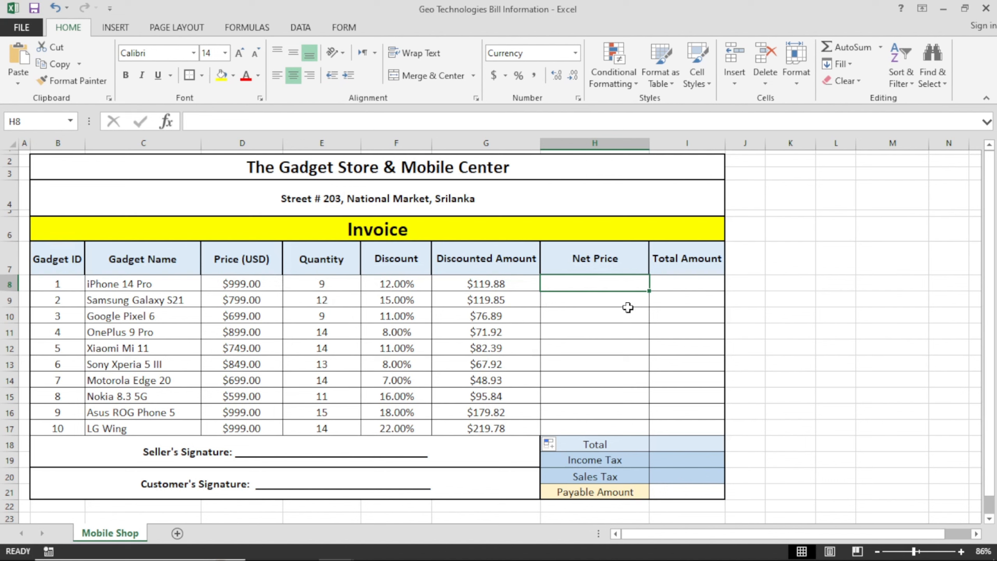
text(=)
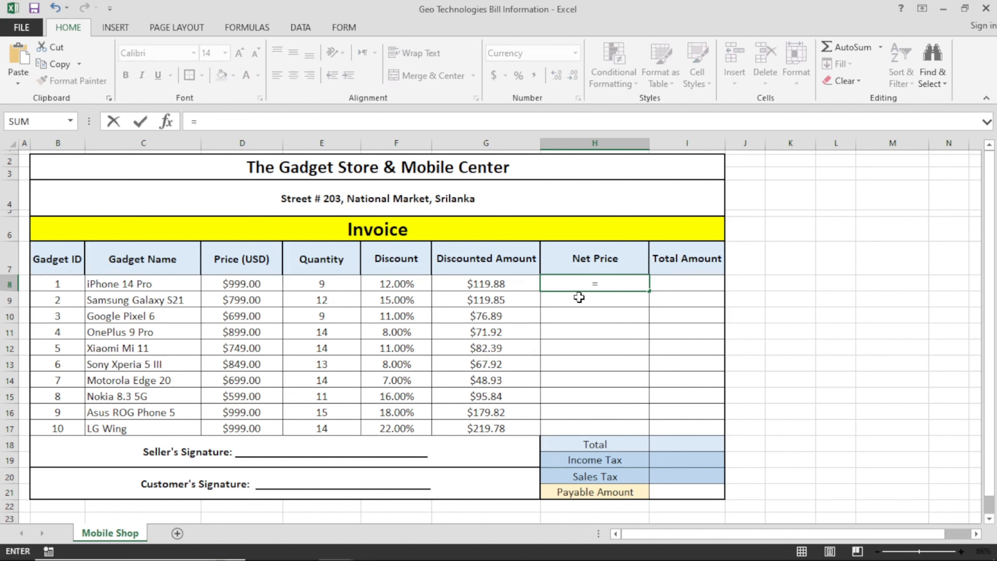
click(253, 284)
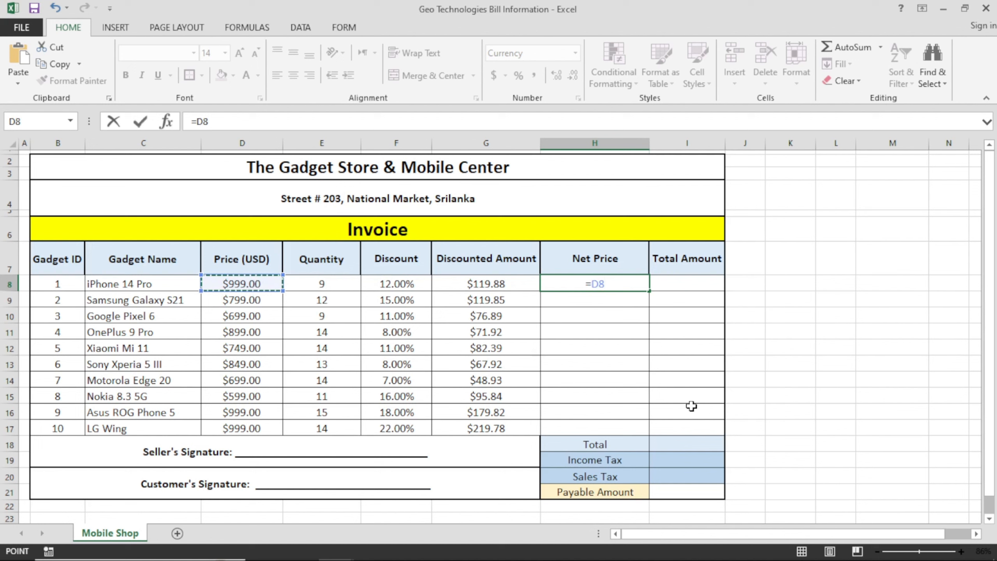
text(-)
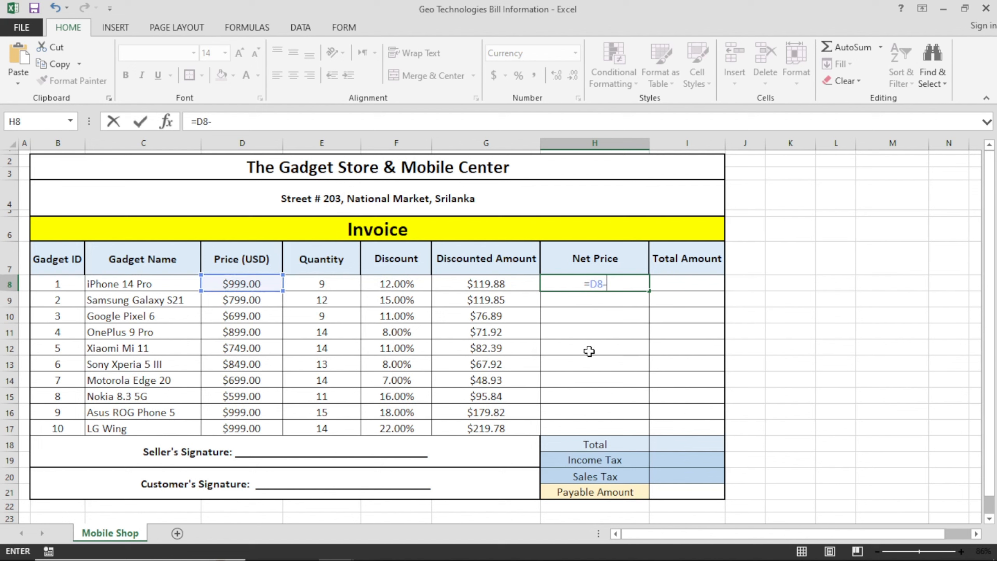
click(504, 284)
key(Return)
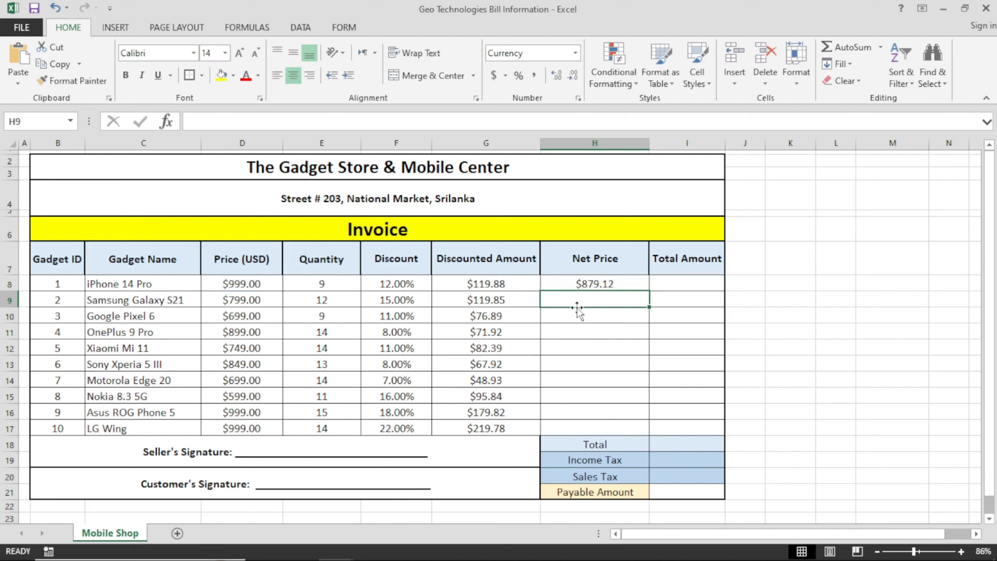
Fill the iPhone 14 Pro's Net Price formula in H8 down through H17 for the remaining gadgets.
click(621, 283)
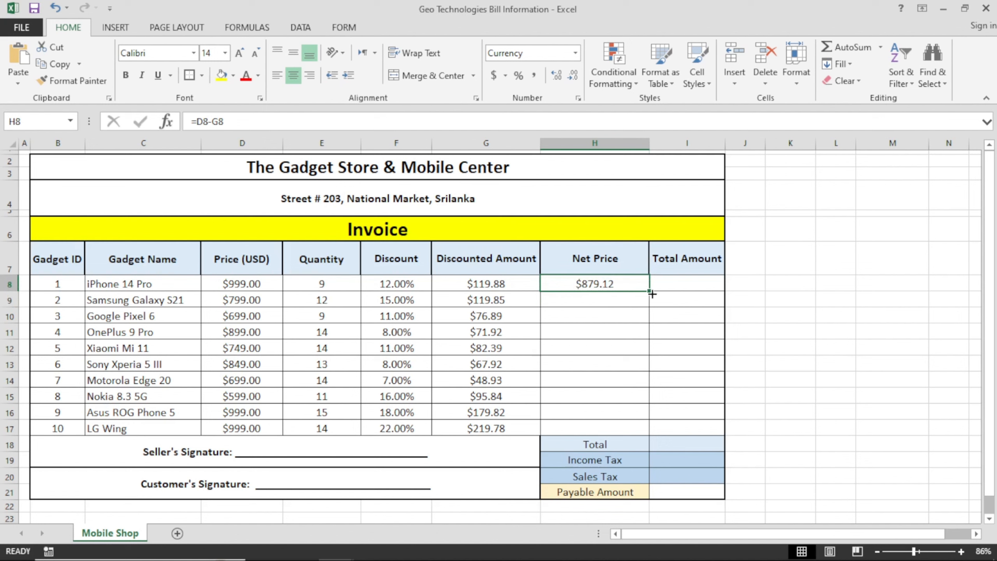
drag(651, 294, 642, 432)
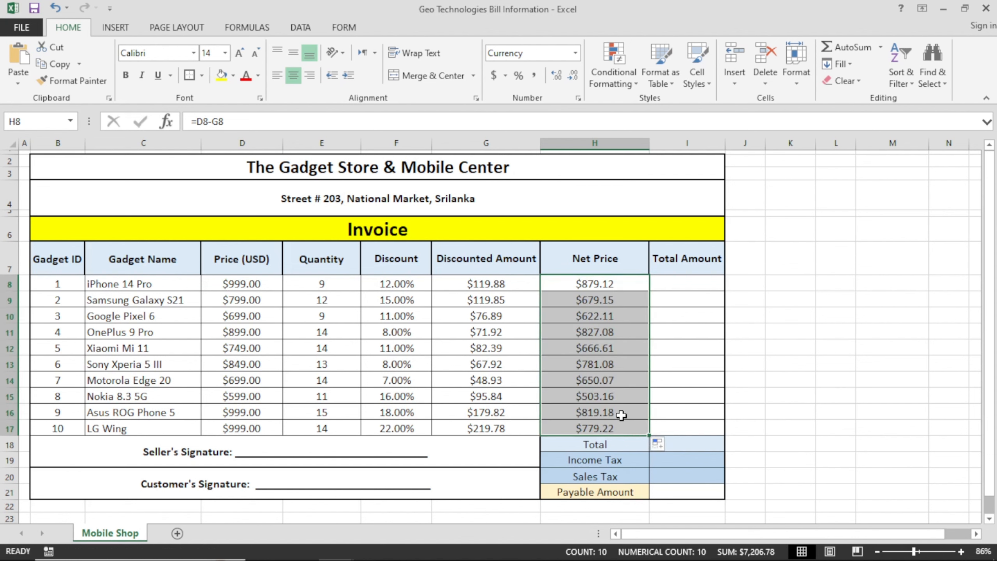
click(621, 427)
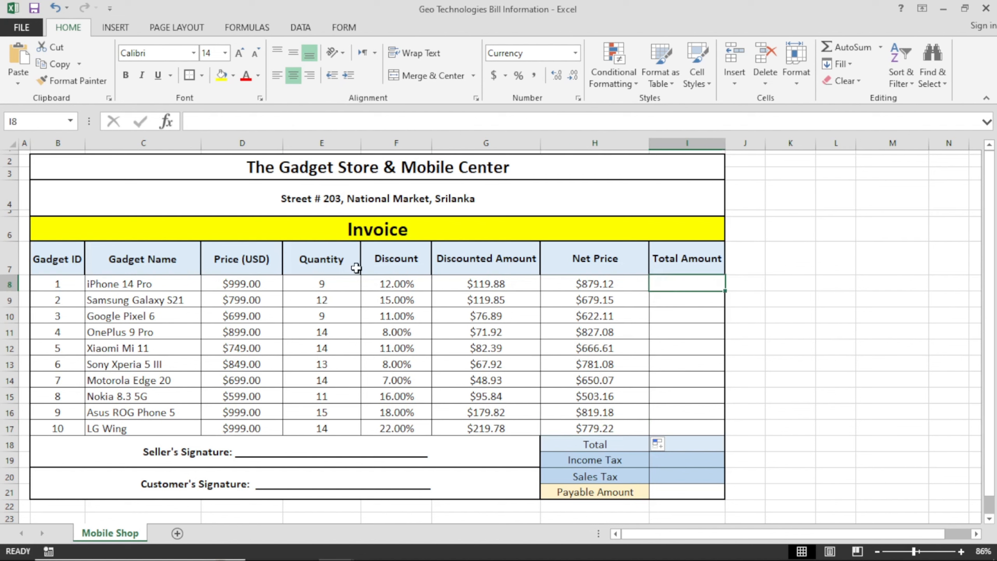
click(342, 269)
click(550, 278)
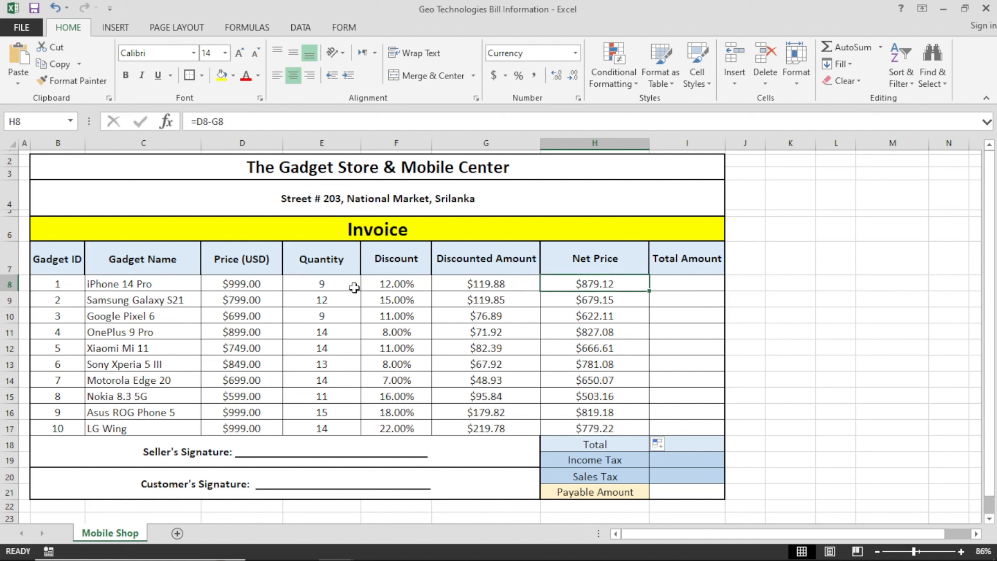
click(345, 285)
click(346, 302)
click(343, 315)
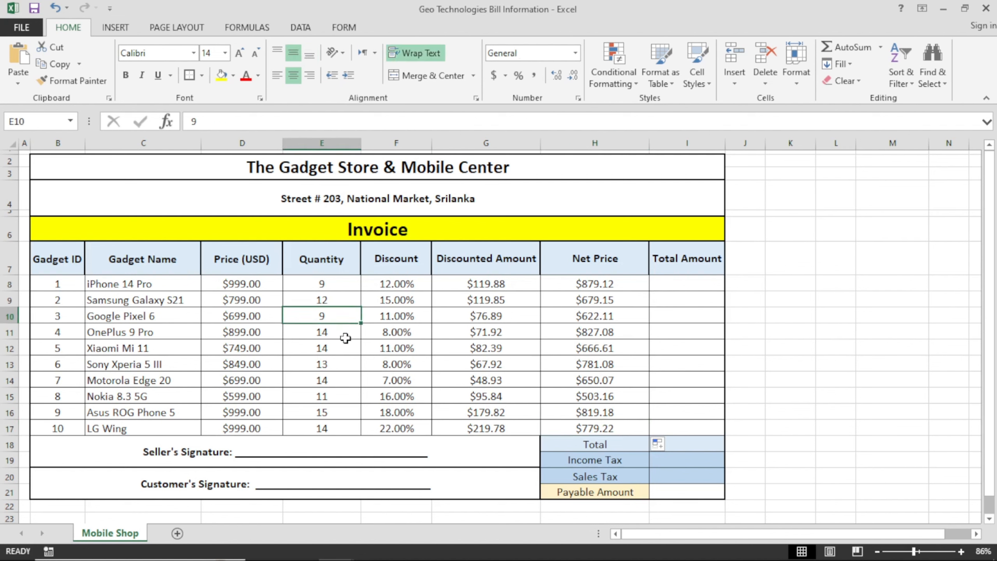
Calculate the Total Amount in I8 with the formula =E8*H8 and fill it down through I17.
click(664, 283)
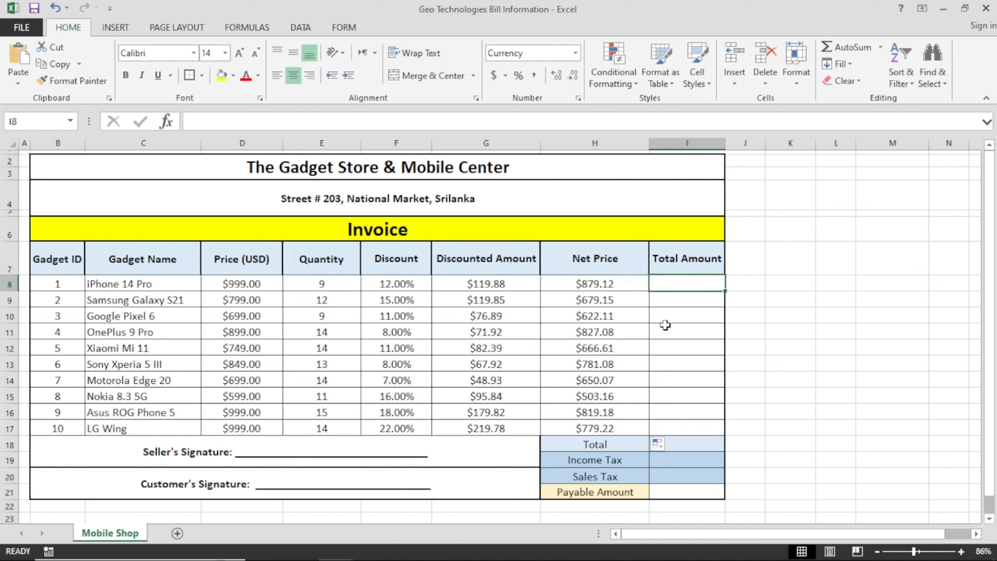
text(=)
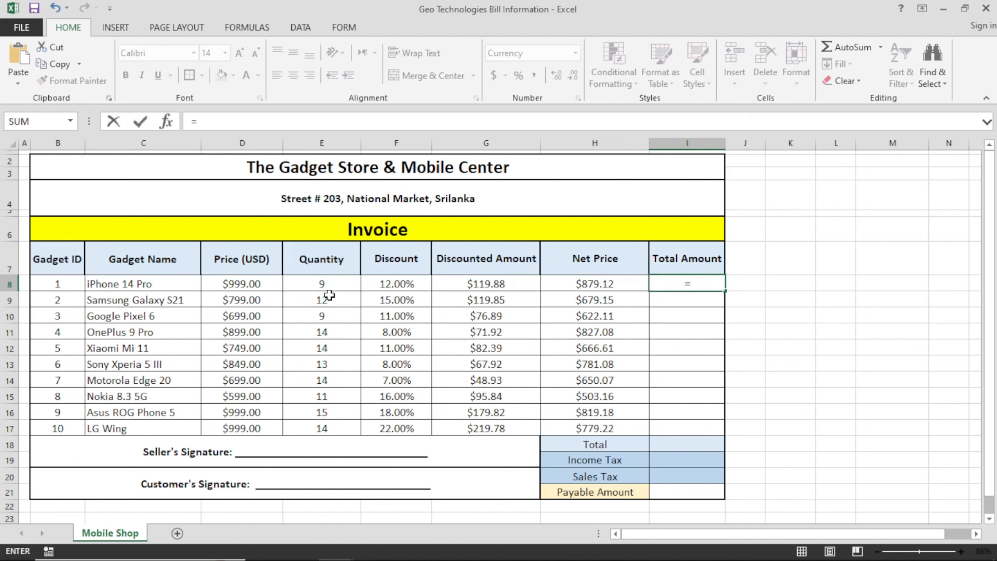
click(330, 284)
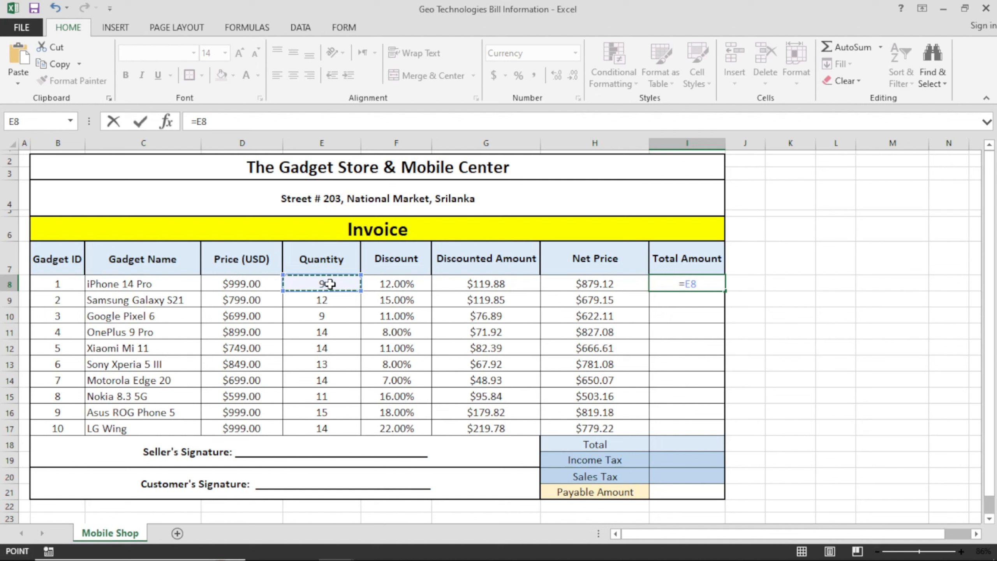
text(*)
click(606, 285)
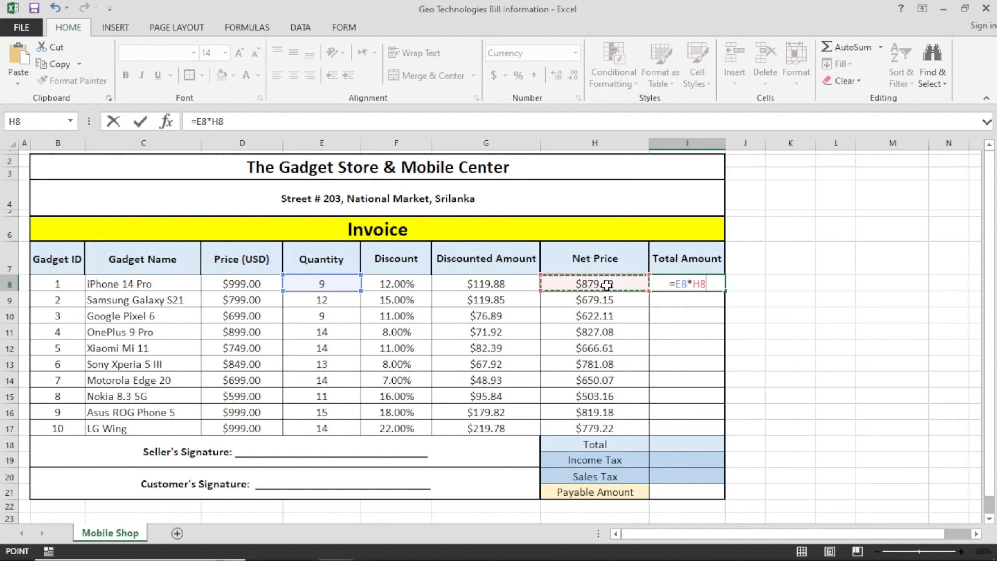
key(Return)
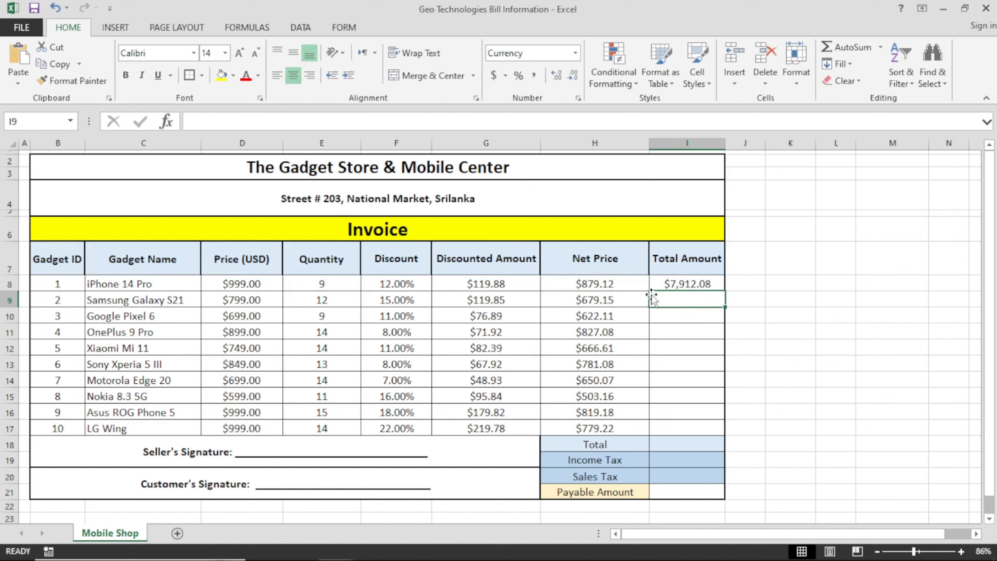
click(712, 285)
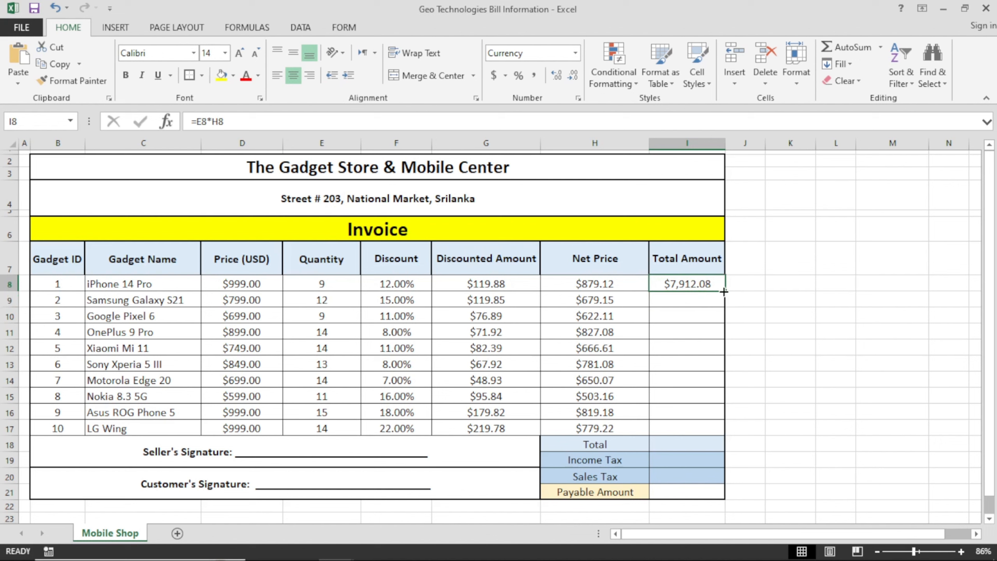
drag(724, 291, 722, 434)
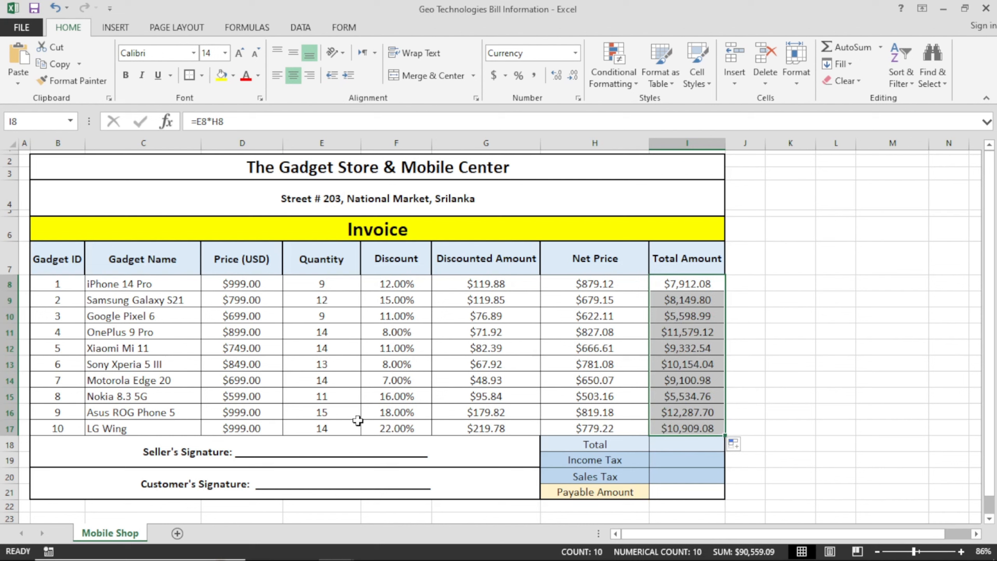
Calculate the invoice Total in I18 with a manually written =SUM(I8:I17) formula.
click(674, 446)
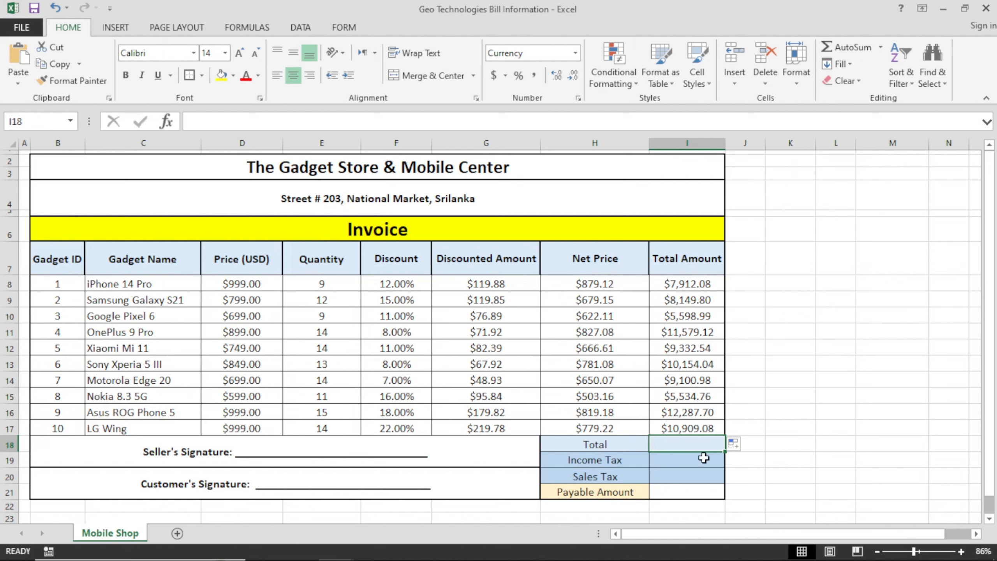
text(=)
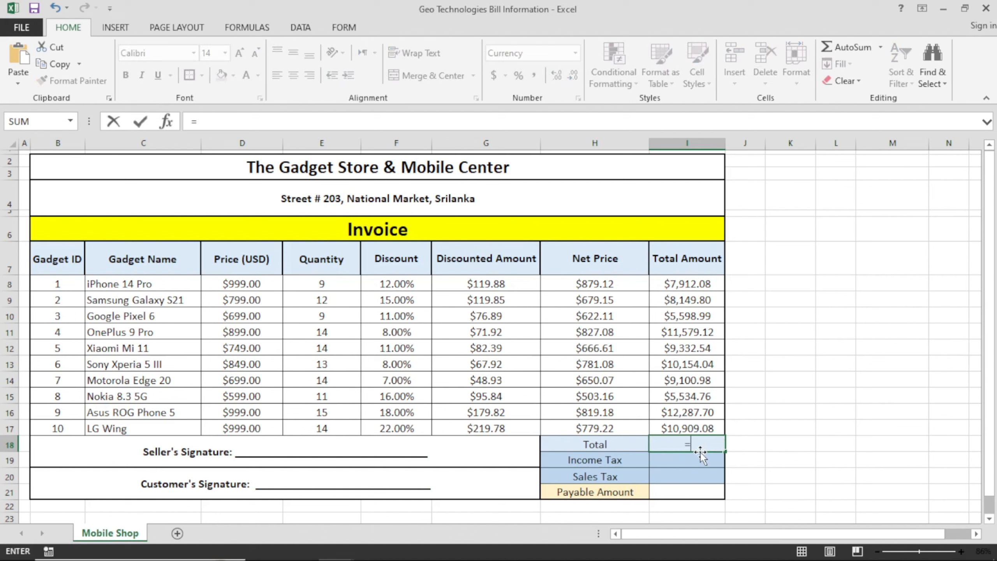
text(sum)
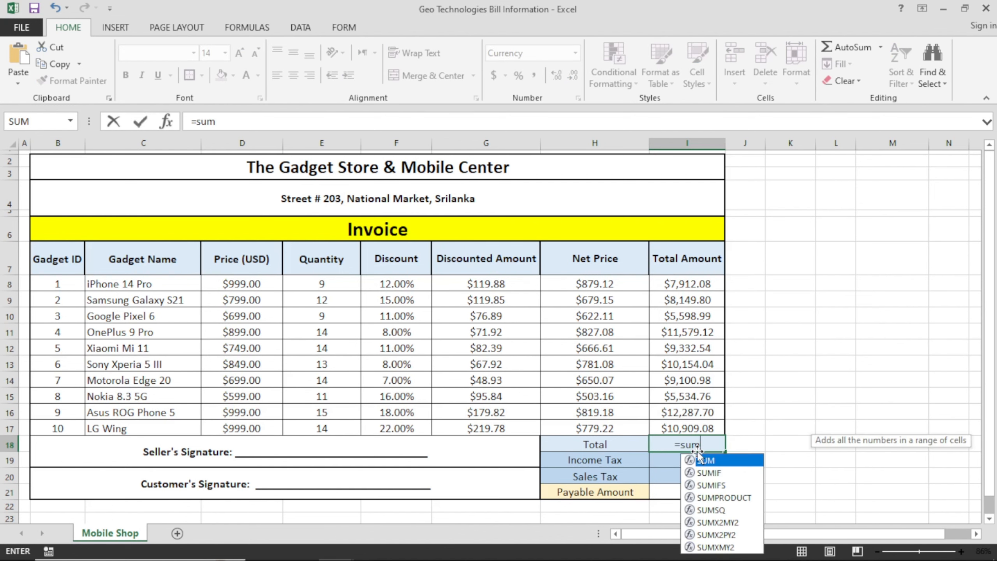
text(()
drag(697, 427, 697, 283)
key(Return)
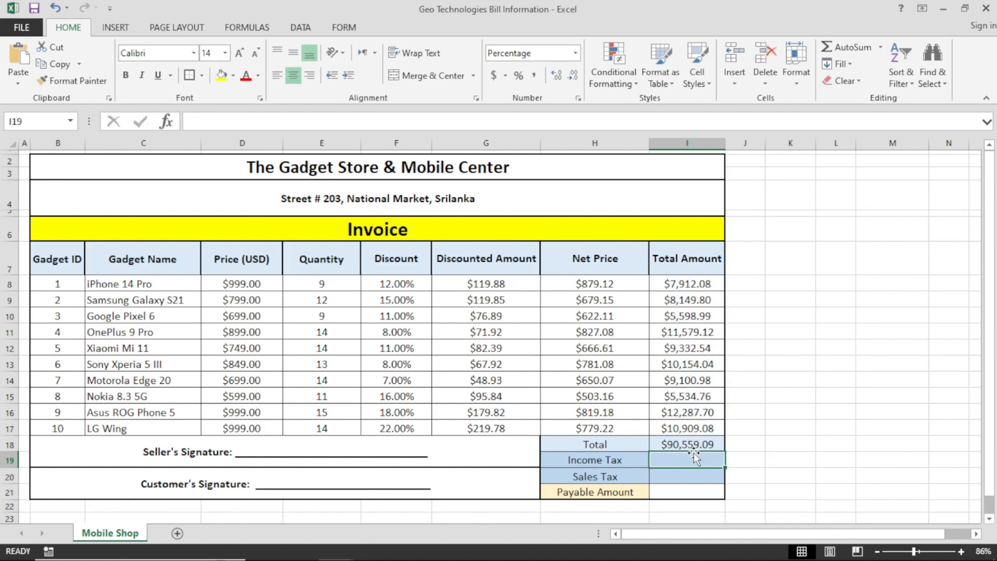
Clear the SUM formula from the Total cell I18.
click(711, 446)
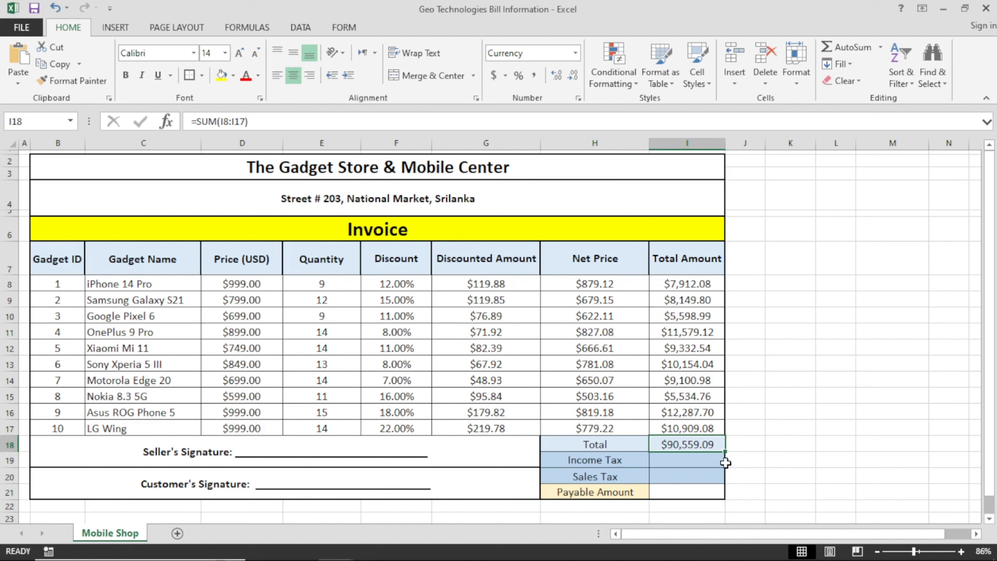
key(Delete)
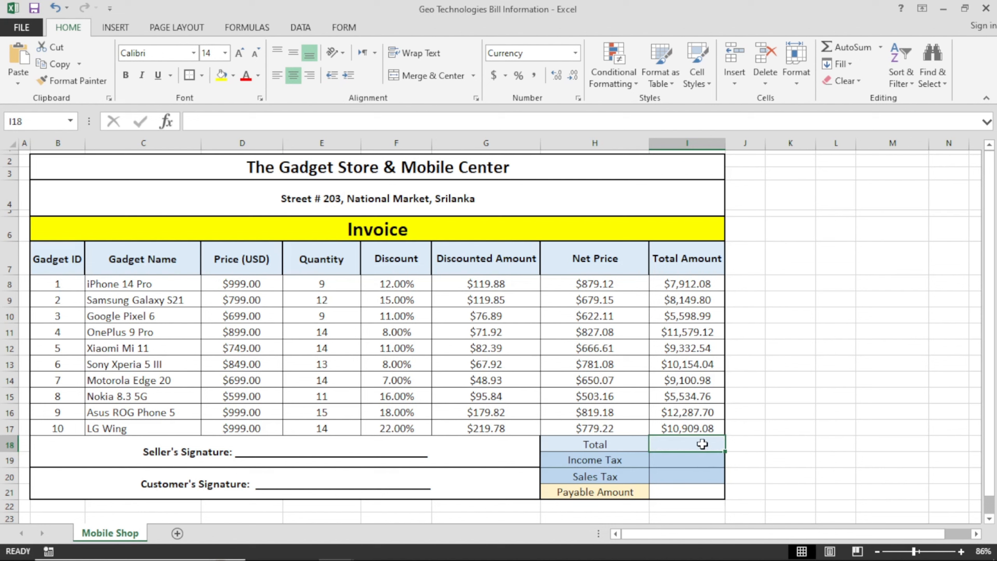
text(=)
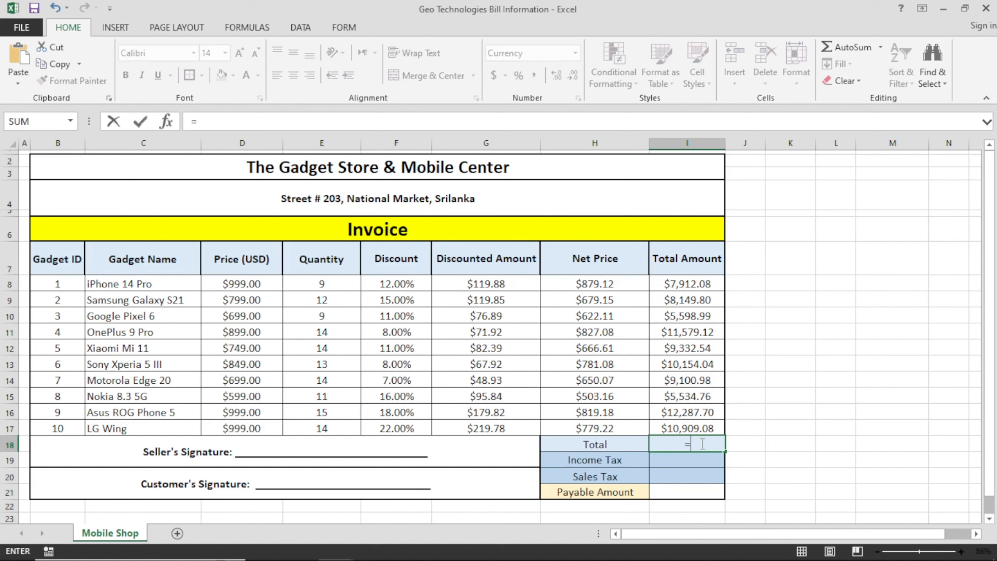
key(Escape)
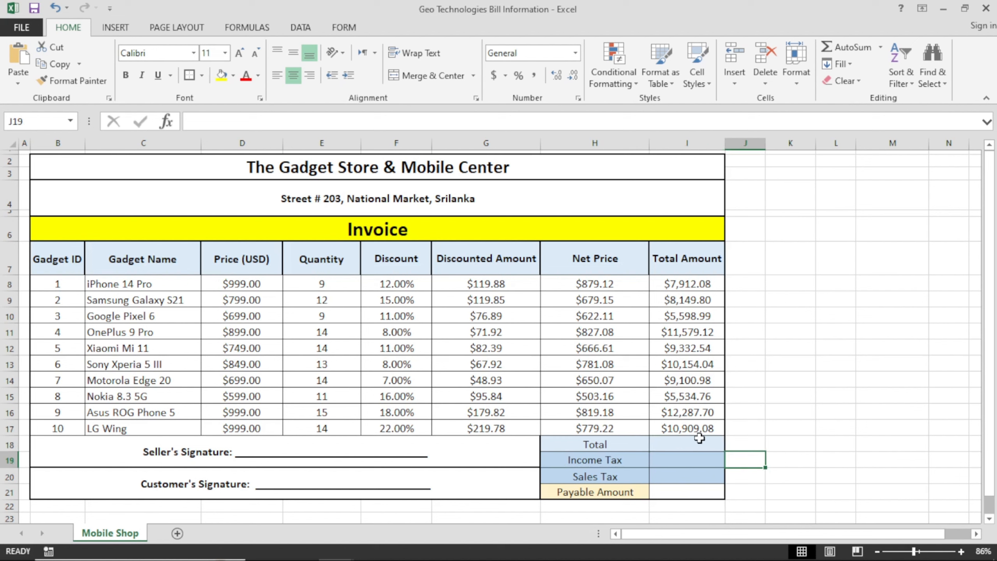
Use AutoSum in the Total cell I18 to add up the total amounts in I8:I17.
click(849, 48)
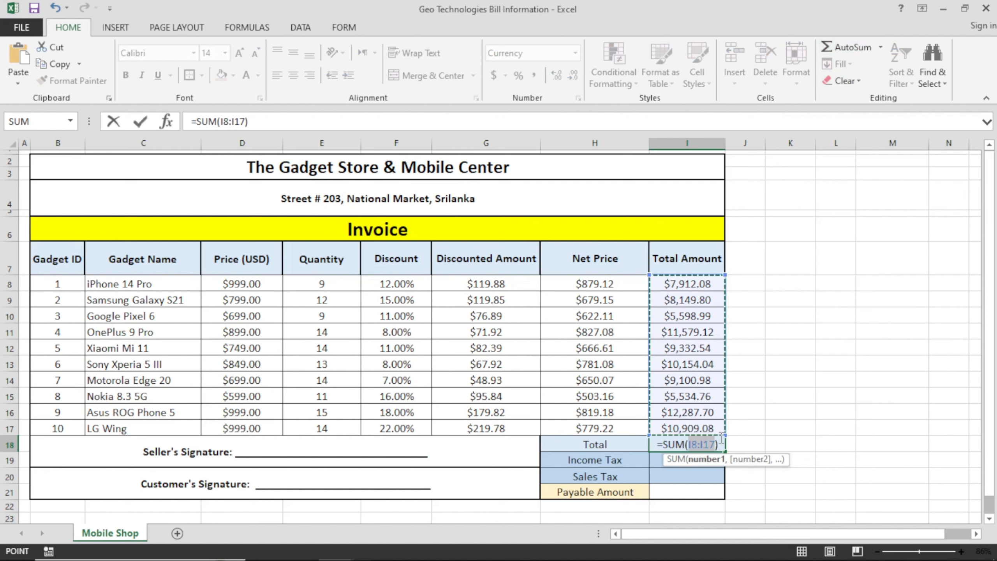
key(Return)
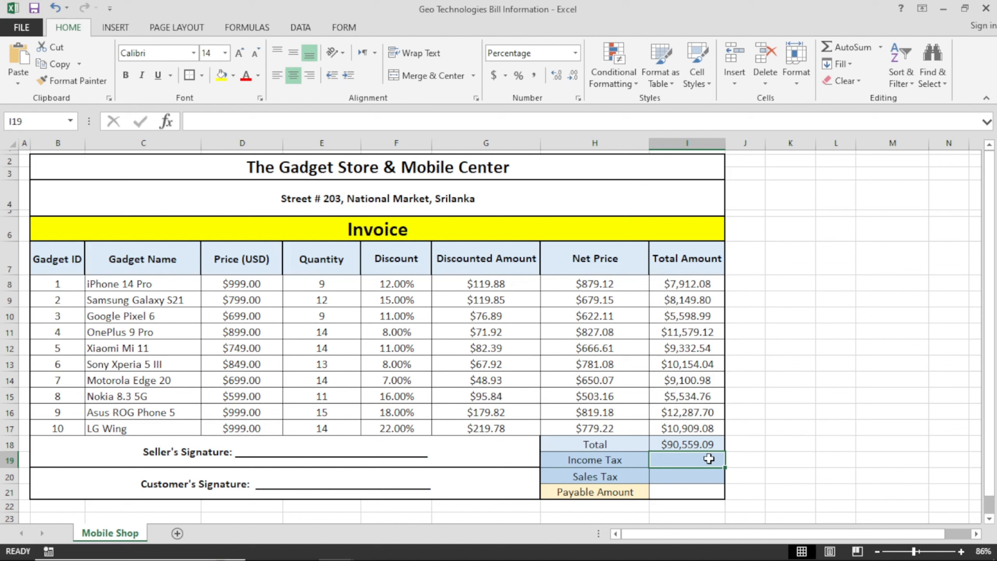
Set the Income Tax in I19 to 3% and the Sales Tax in I20 to 2%.
text(3)
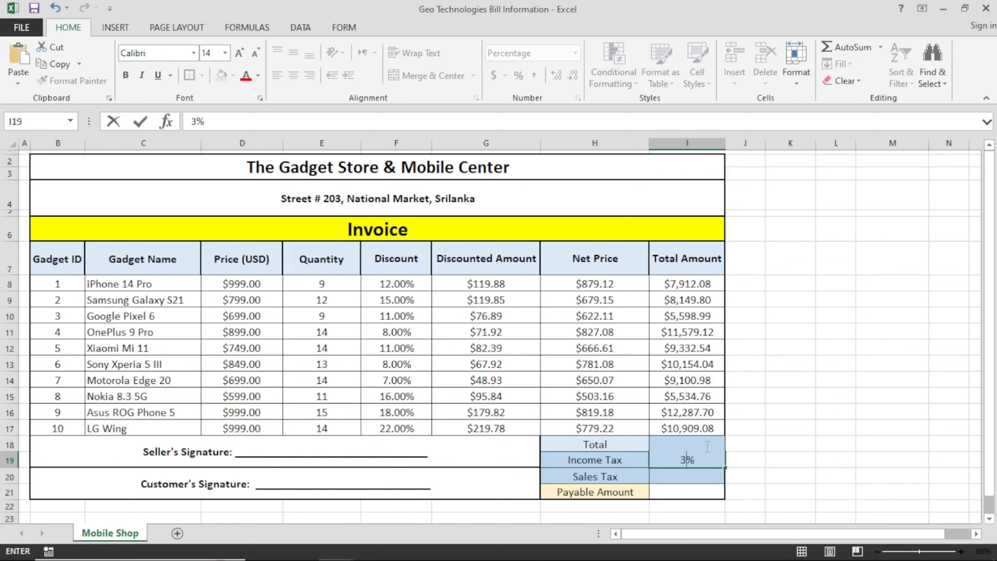
text(5)
key(BackSpace)
key(Return)
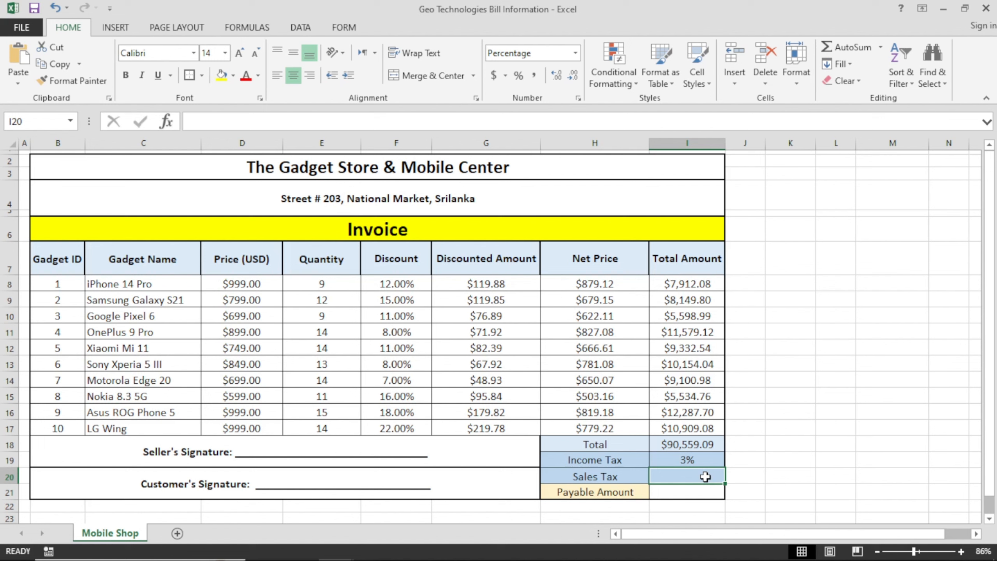
text(2)
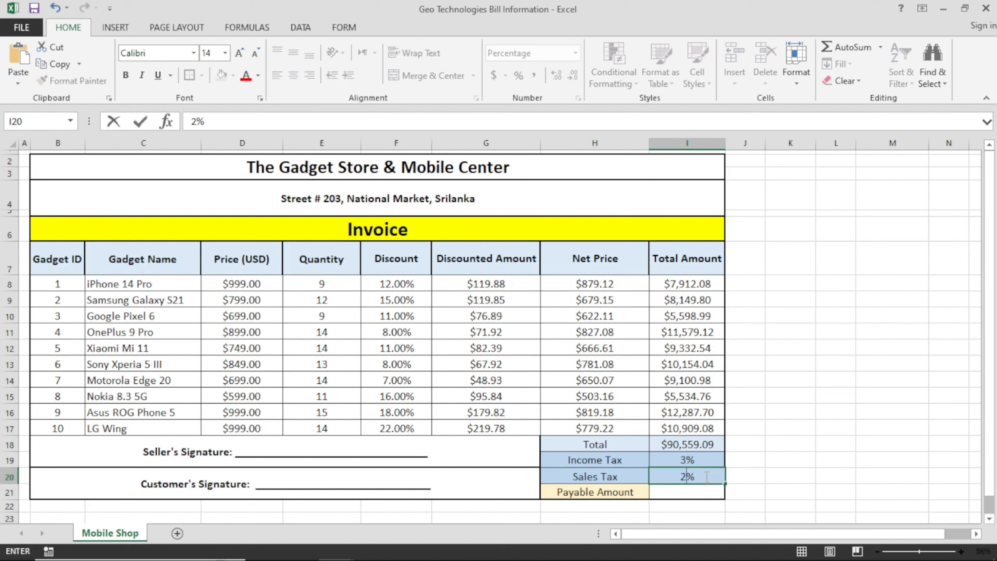
text(@)
key(BackSpace)
key(Return)
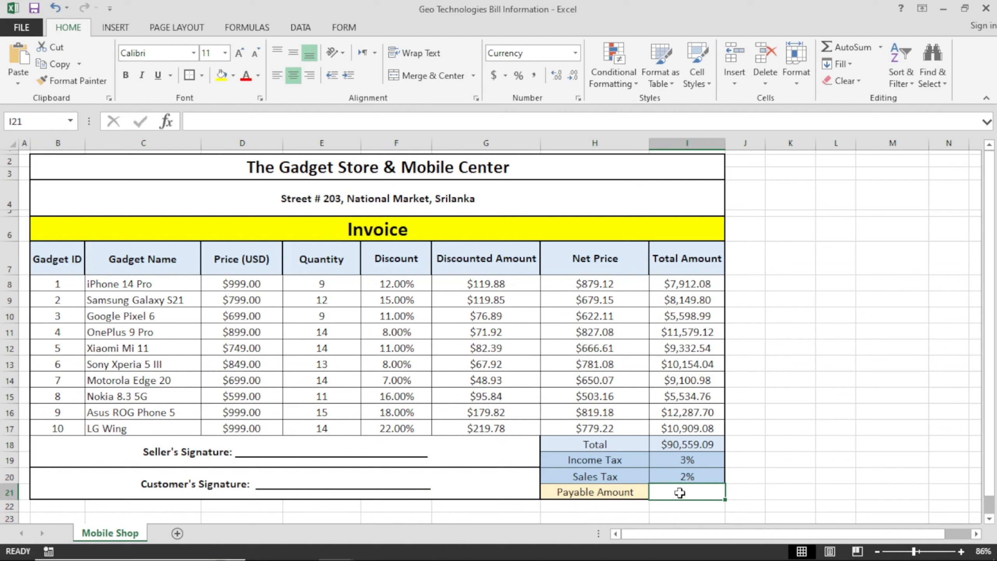
Calculate the Payable Amount in I21 by adding both taxes to the invoice total with the formula =I18*(I19+I20)+I18.
text(=)
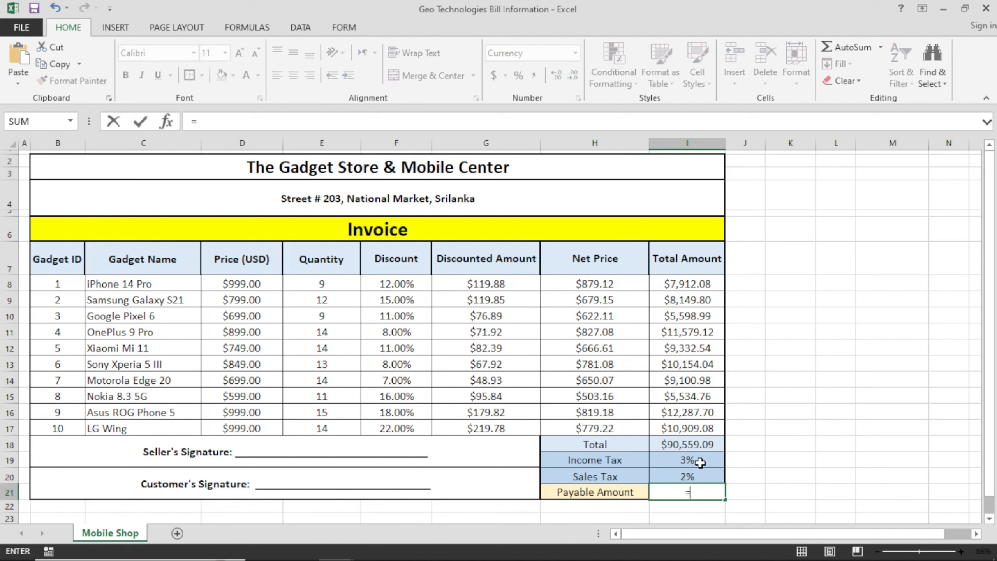
click(696, 447)
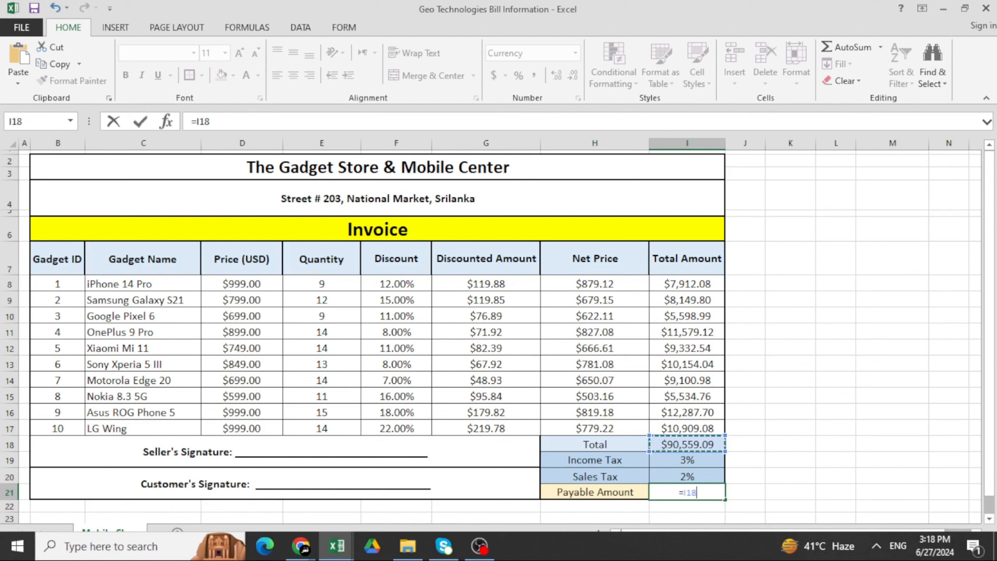
text(*()
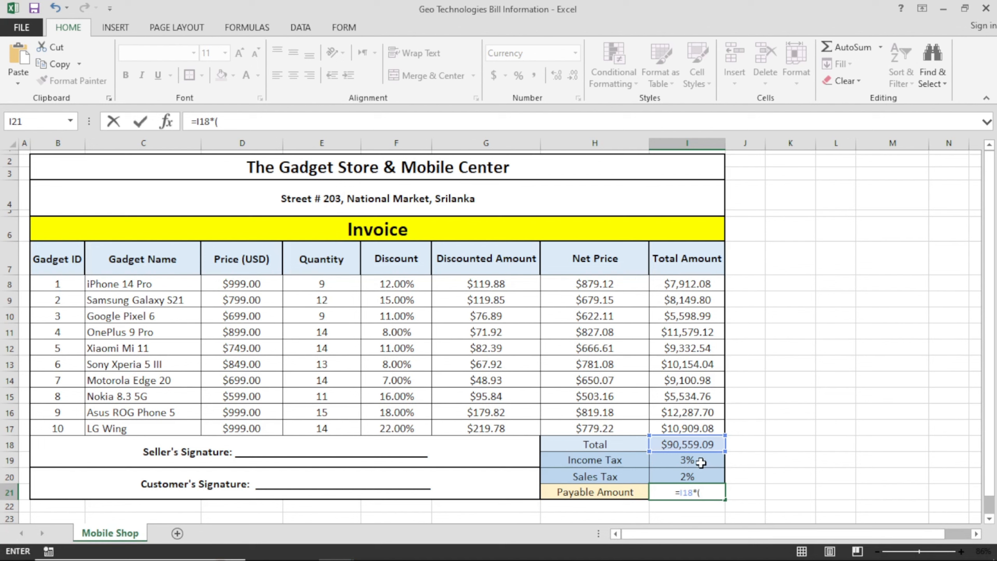
click(672, 458)
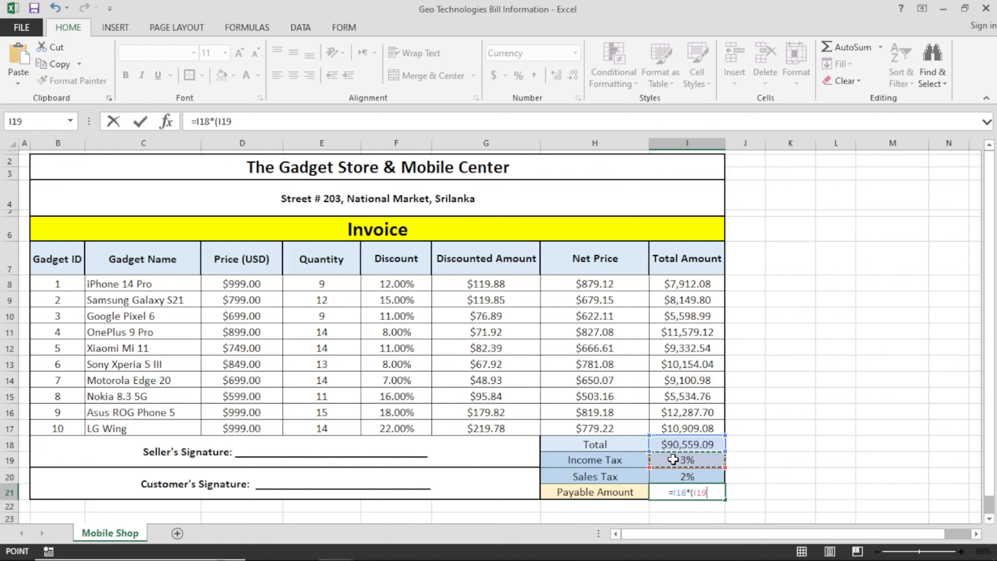
text(+)
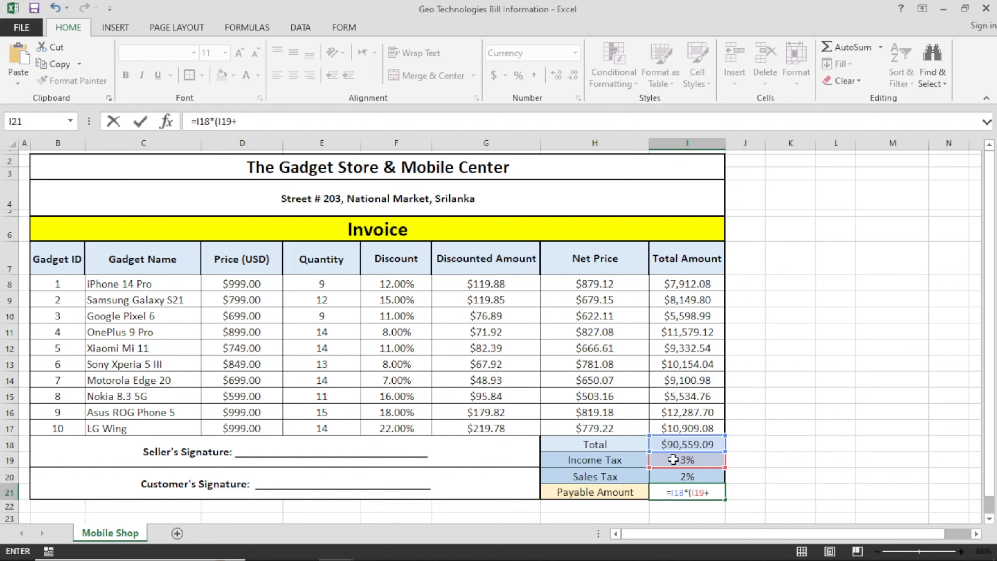
click(707, 476)
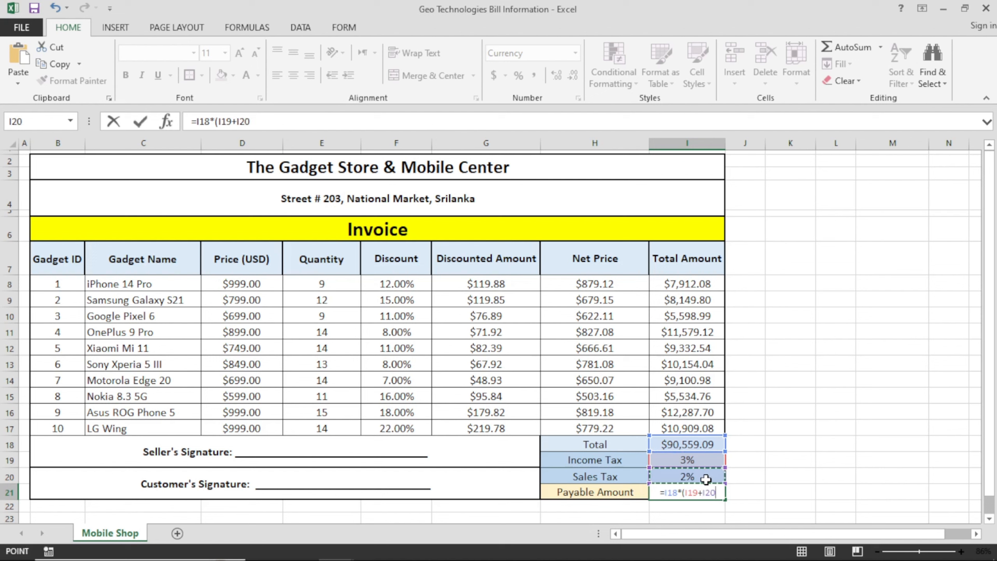
text())
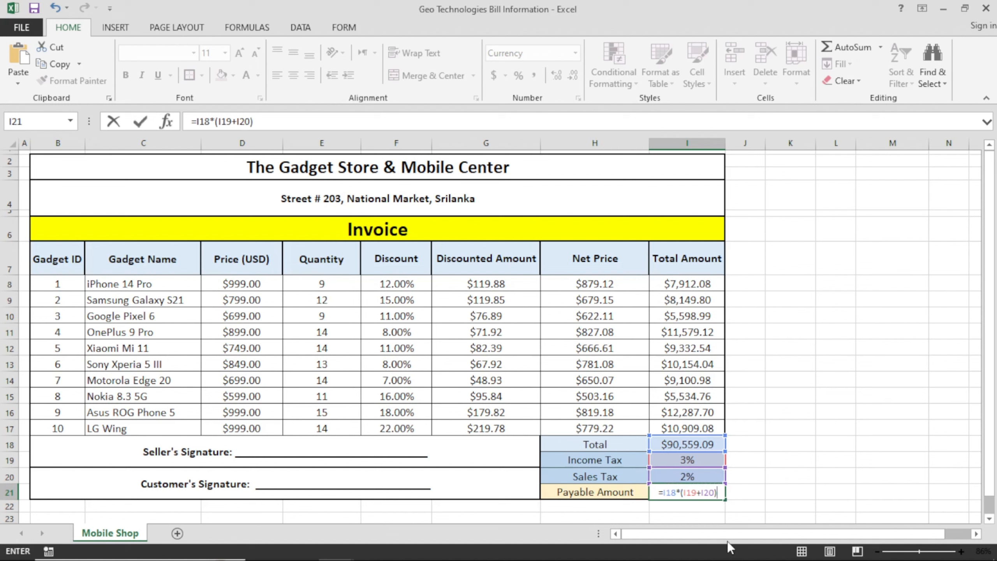
text(-)
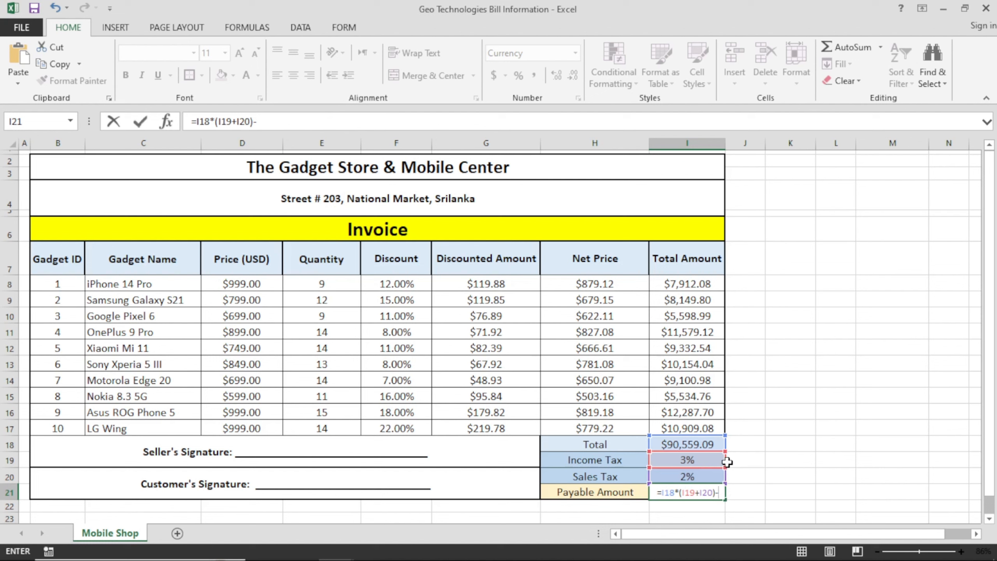
key(BackSpace)
text(+)
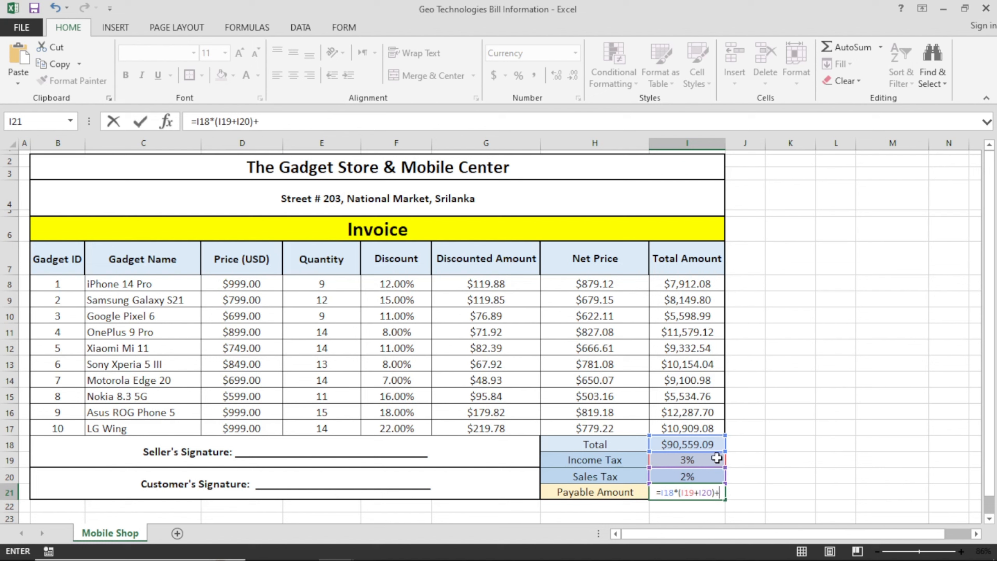
click(702, 446)
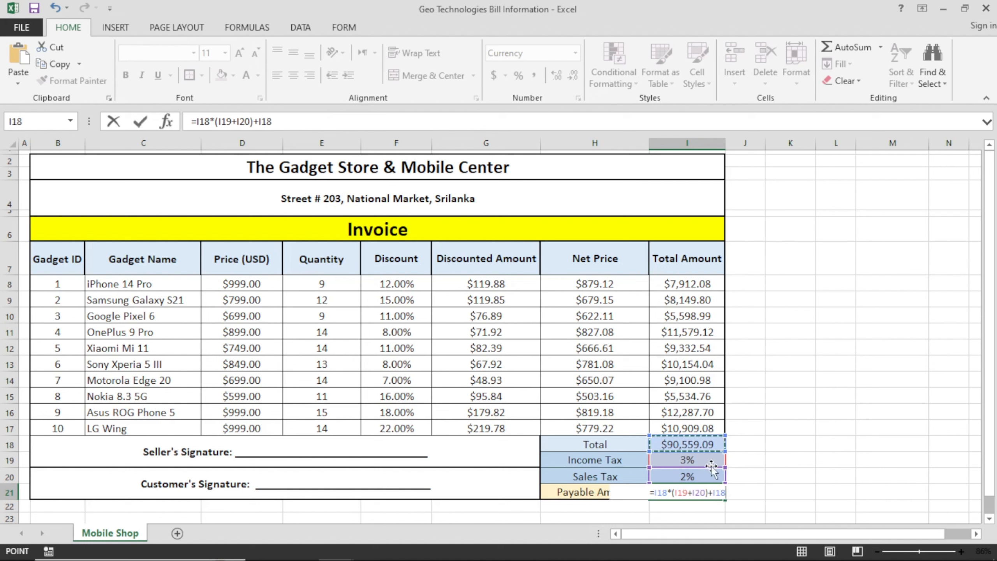
key(Return)
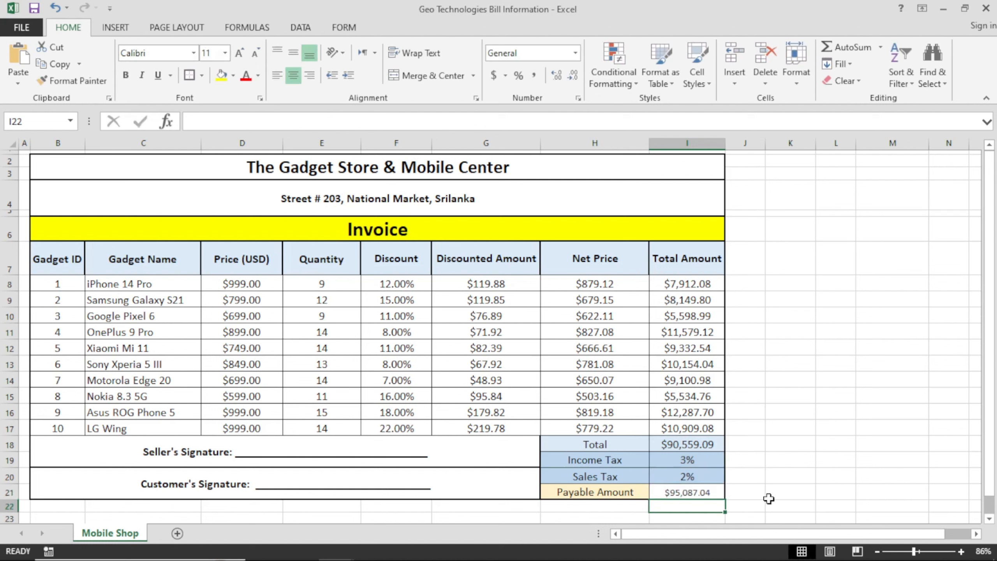
Review the completed invoice's Payable Amount formula, discount percentages, tax rows and the seller's and customer's signature fields.
click(702, 494)
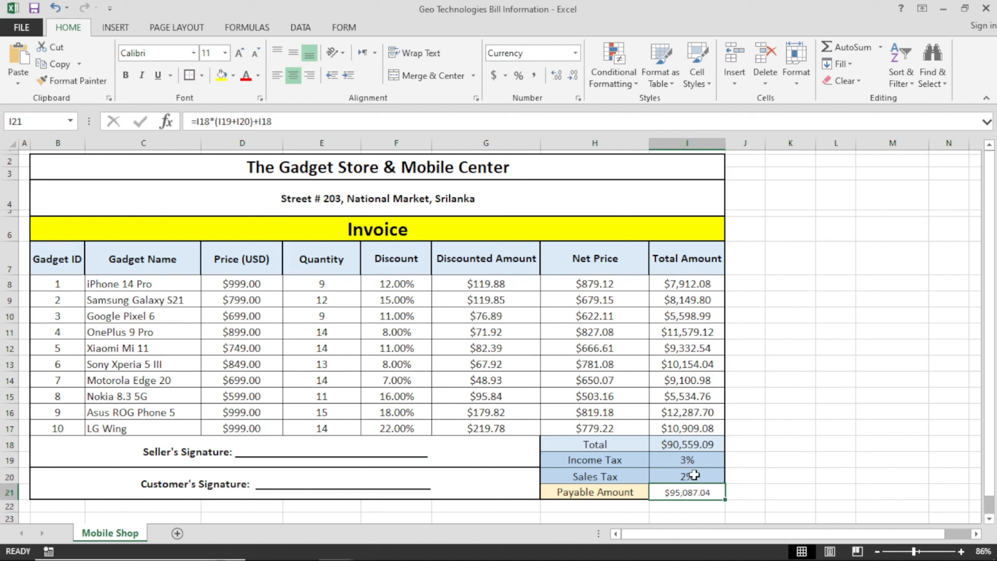
drag(410, 286, 404, 412)
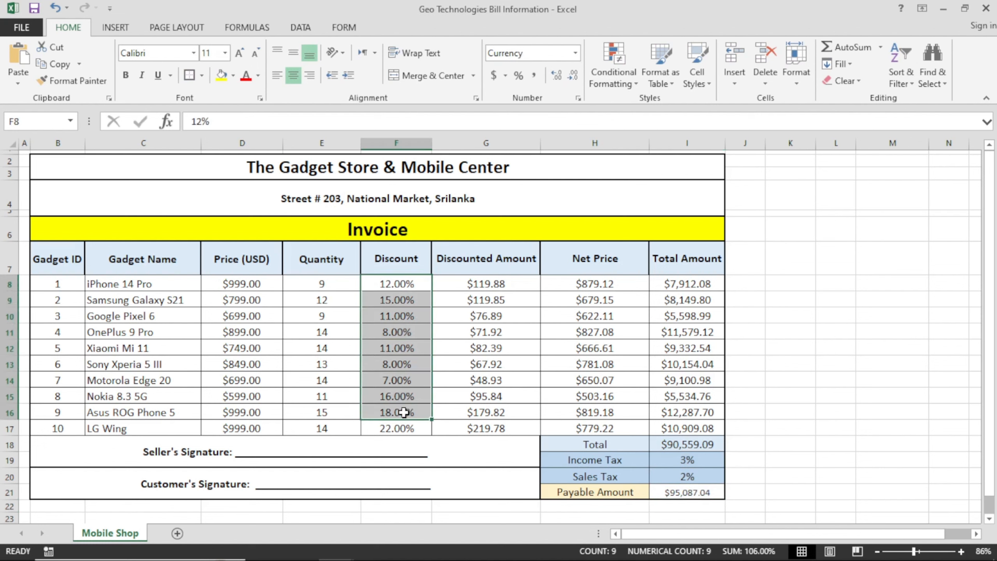
click(605, 463)
drag(606, 468, 606, 477)
click(702, 491)
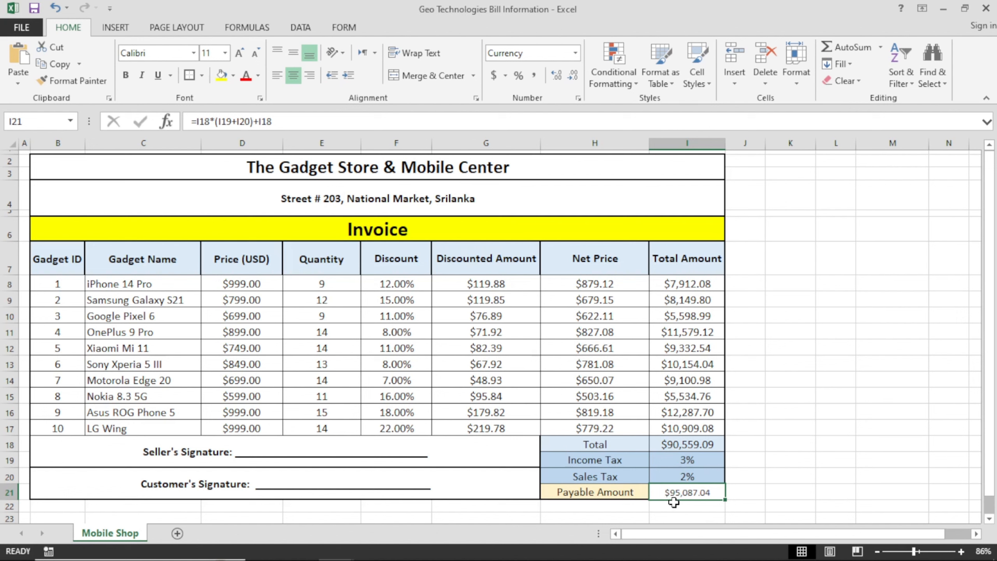
click(769, 495)
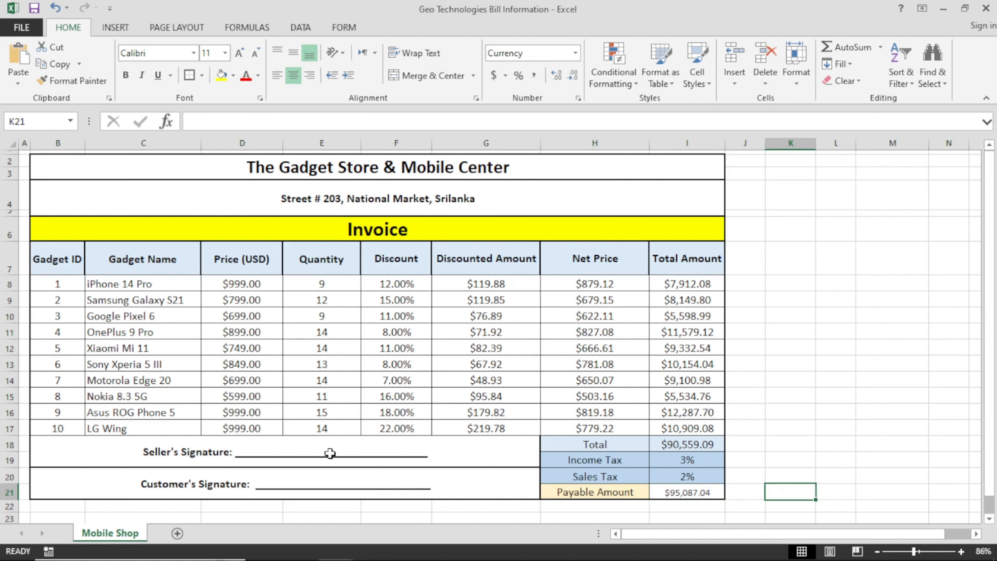
click(301, 451)
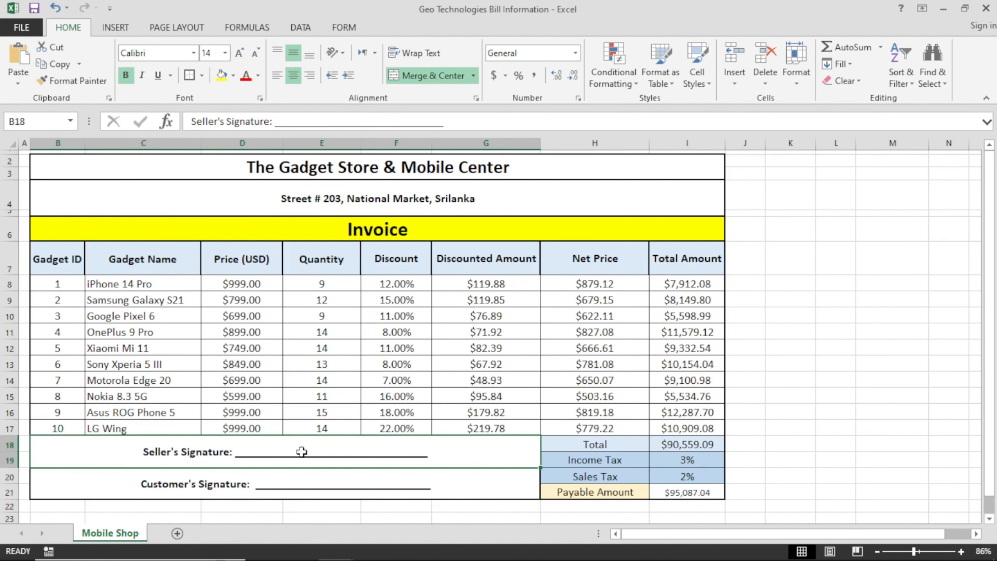
click(283, 485)
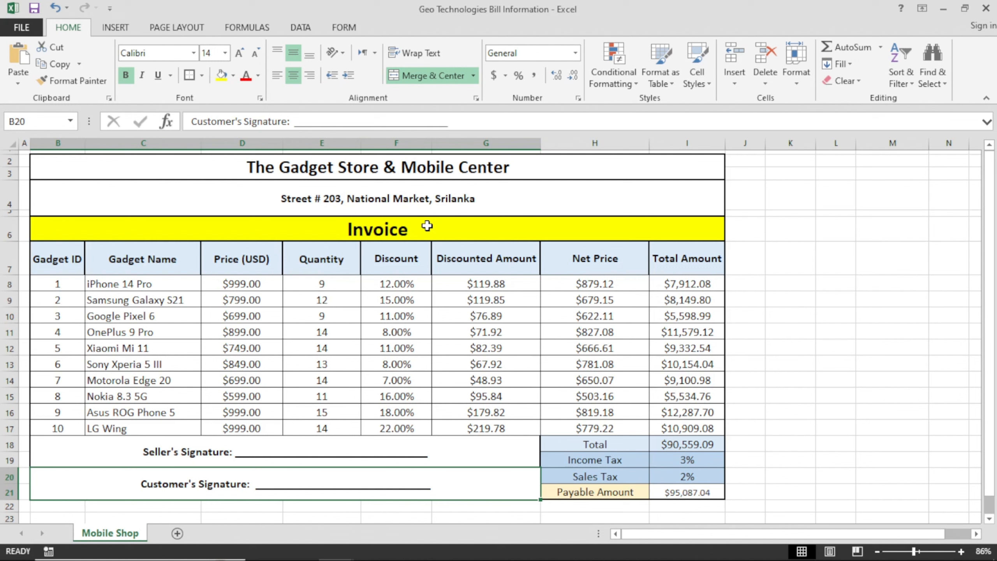
mouse_move(372, 559)
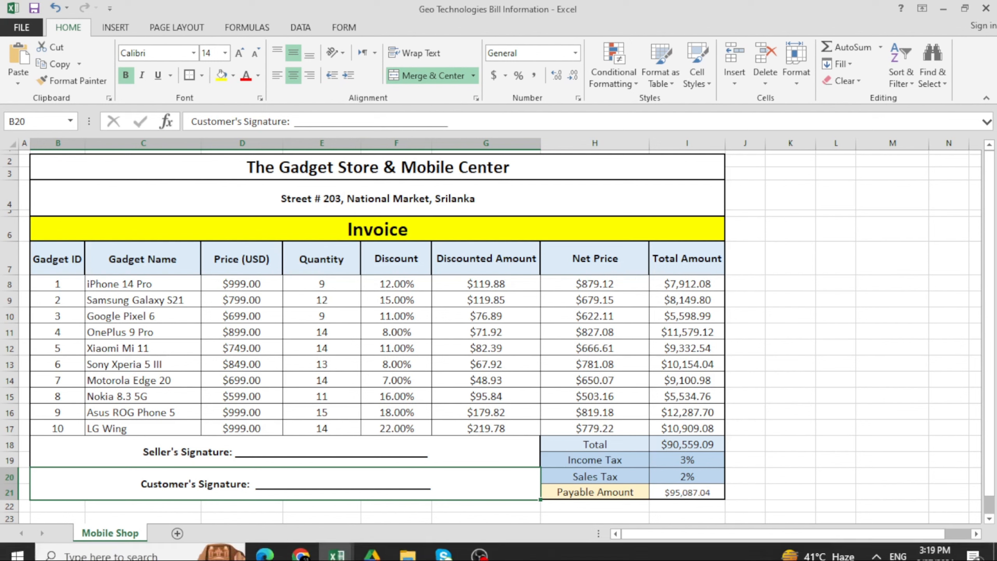